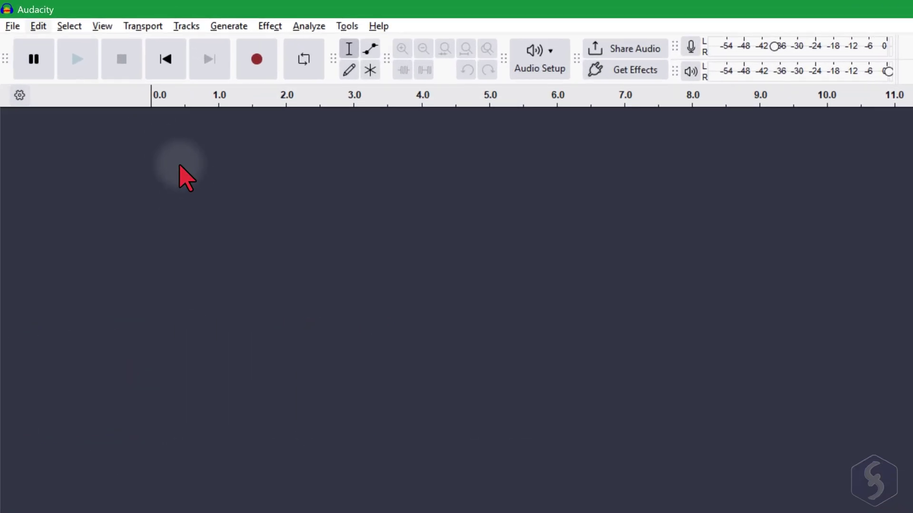
- Open Audacity's Preferences from the Edit menu
{"action": "left_click", "coordinate": [65, 41]}
- Switch the interface theme from Light to Dark
{"action": "left_click", "coordinate": [157, 441]}
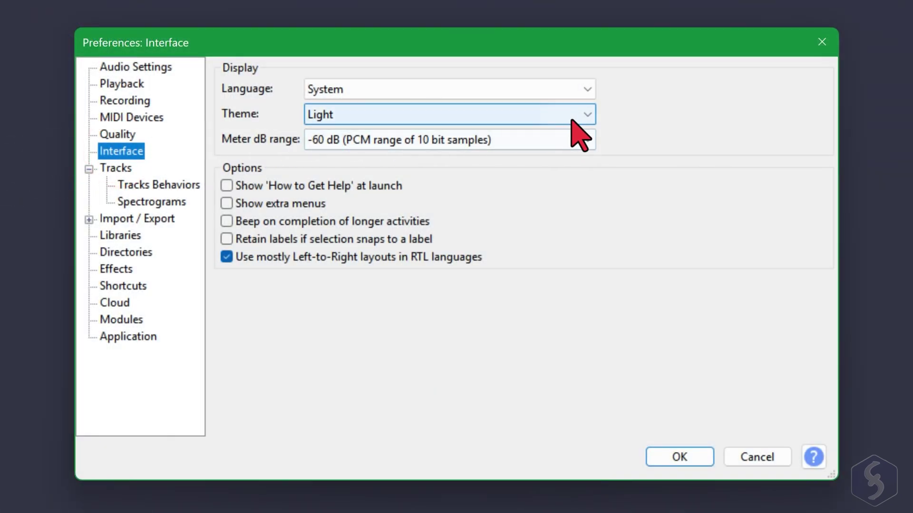
{"action": "left_click", "coordinate": [587, 115]}
{"action": "left_click", "coordinate": [538, 160]}
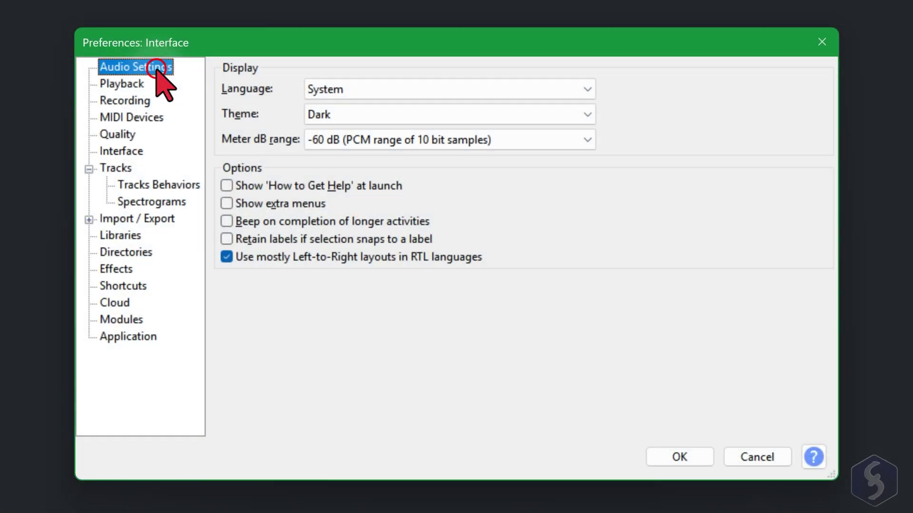
- In Audio Settings, record from the Intel Microphone Array in 2-channel stereo
{"action": "left_click", "coordinate": [157, 72]}
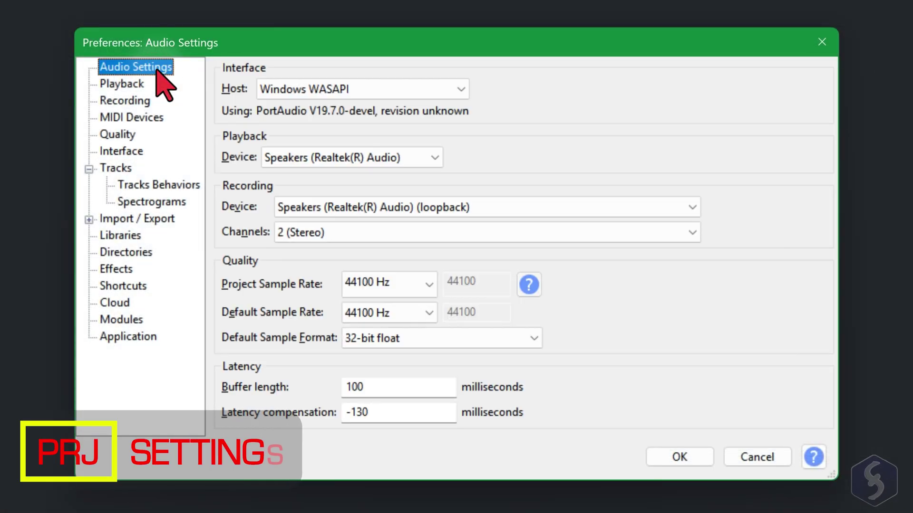
{"action": "left_click", "coordinate": [408, 155]}
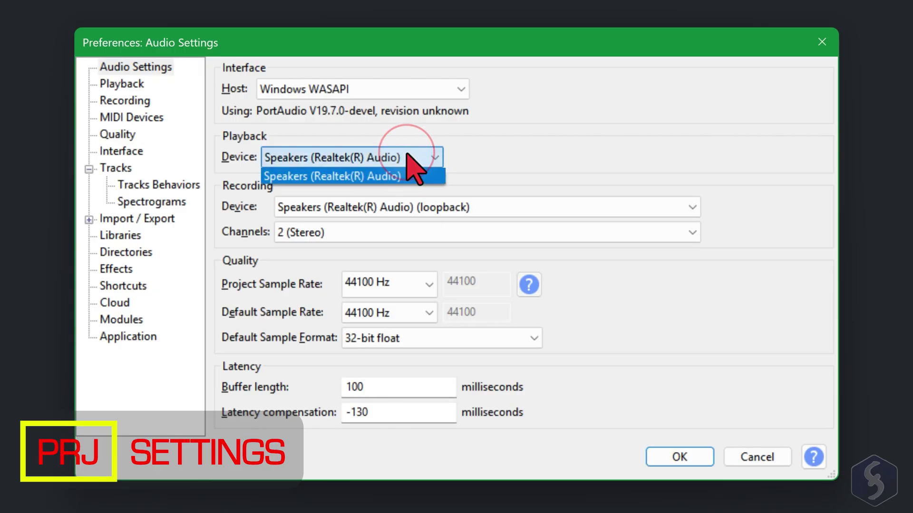
{"action": "left_click", "coordinate": [408, 157]}
{"action": "left_click", "coordinate": [541, 207]}
{"action": "left_click", "coordinate": [509, 236]}
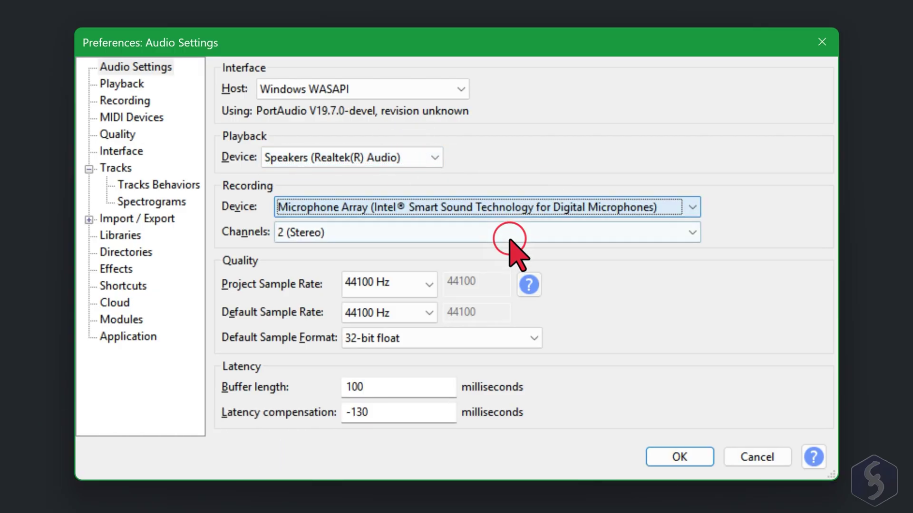
{"action": "left_click", "coordinate": [532, 231]}
{"action": "left_click", "coordinate": [535, 231]}
- Leave the project and default sample rates unchanged, then review the default sample formats
{"action": "left_click", "coordinate": [430, 286]}
{"action": "left_click", "coordinate": [624, 302]}
{"action": "left_click", "coordinate": [416, 312]}
{"action": "left_click", "coordinate": [420, 311]}
{"action": "left_click", "coordinate": [532, 338]}
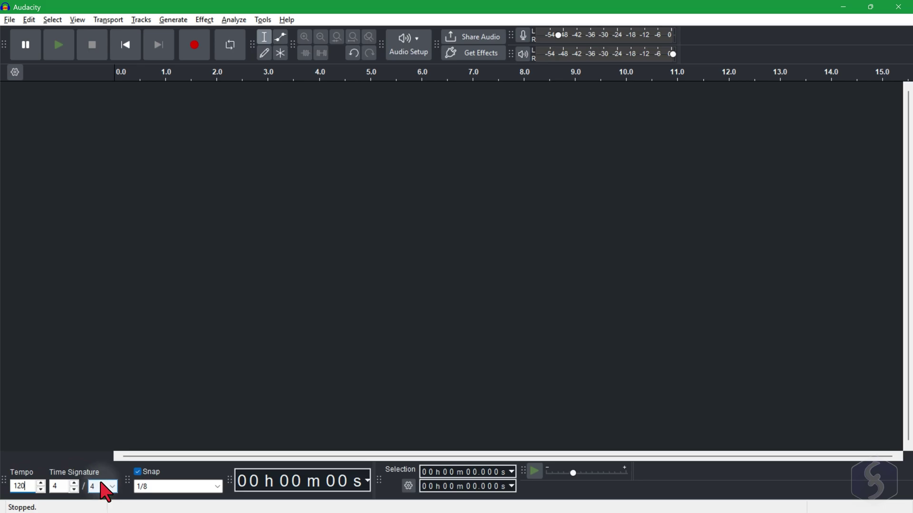
- Add a stereo track and record a microphone clip starting at 1.25 seconds
{"action": "right_click", "coordinate": [153, 146]}
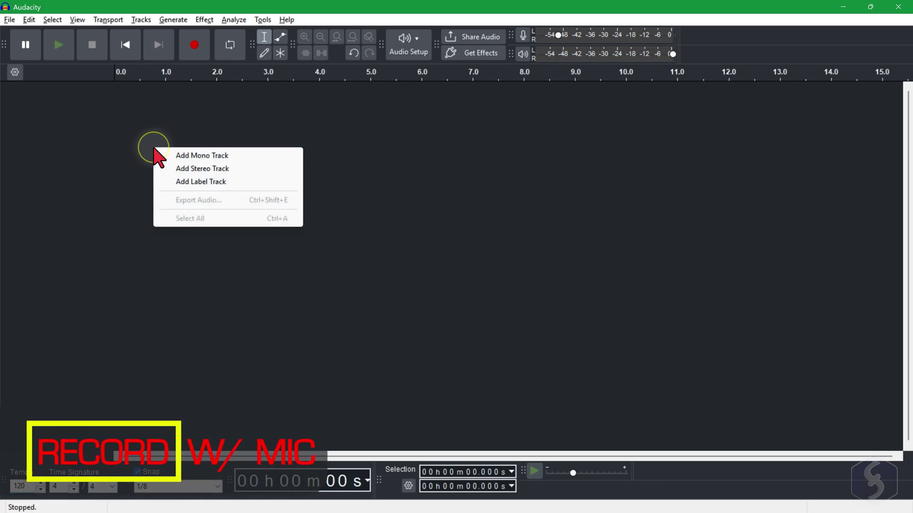
{"action": "left_click", "coordinate": [221, 169]}
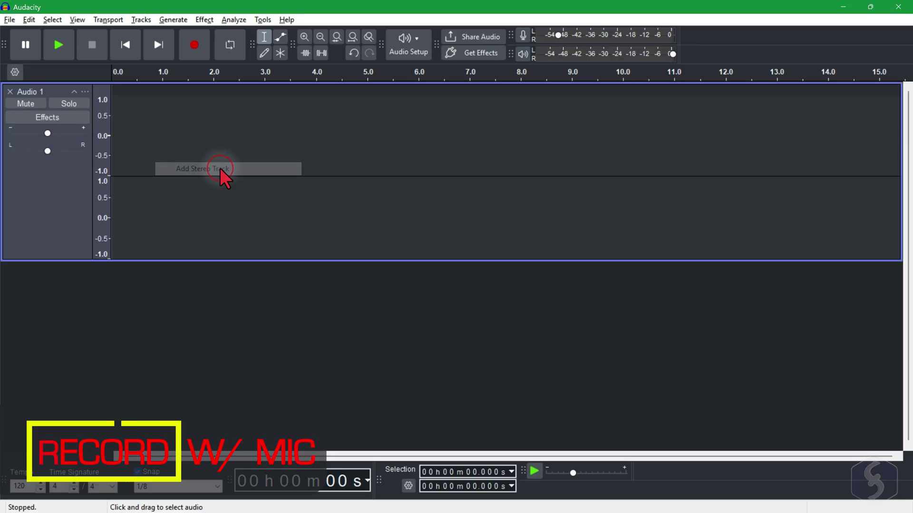
{"action": "left_click", "coordinate": [175, 89]}
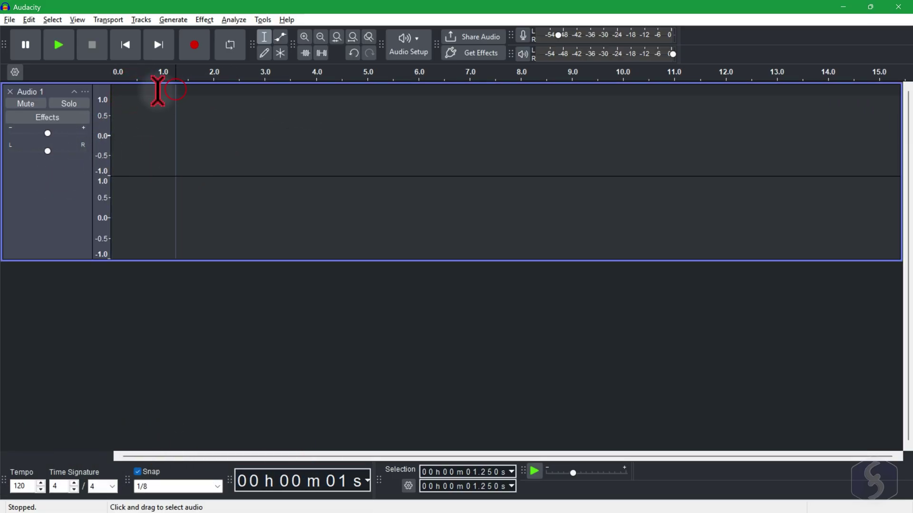
{"action": "left_click", "coordinate": [195, 44]}
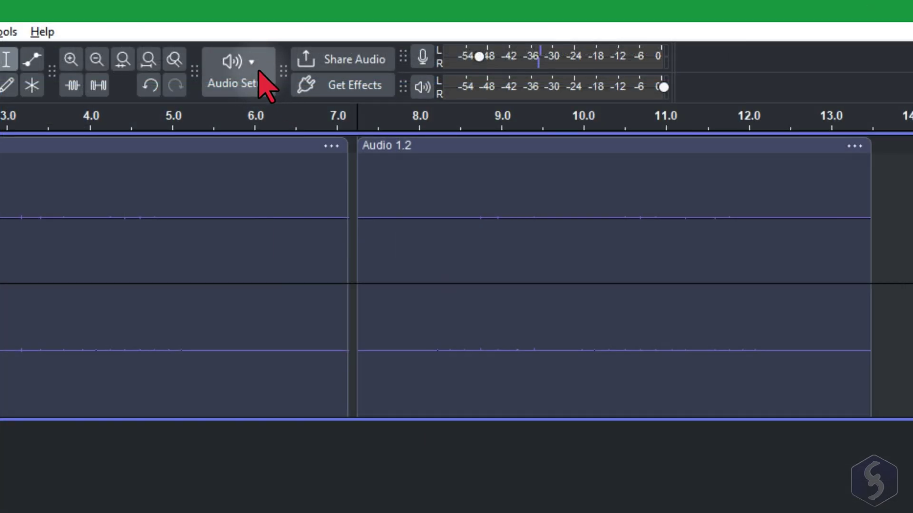
{"action": "left_click", "coordinate": [259, 71]}
{"action": "mouse_move", "coordinate": [291, 176]}
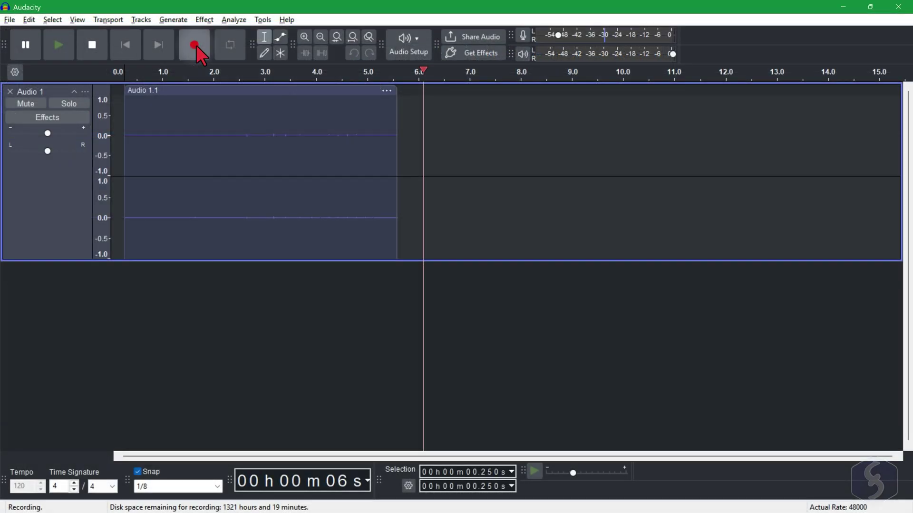
{"action": "left_click", "coordinate": [95, 48]}
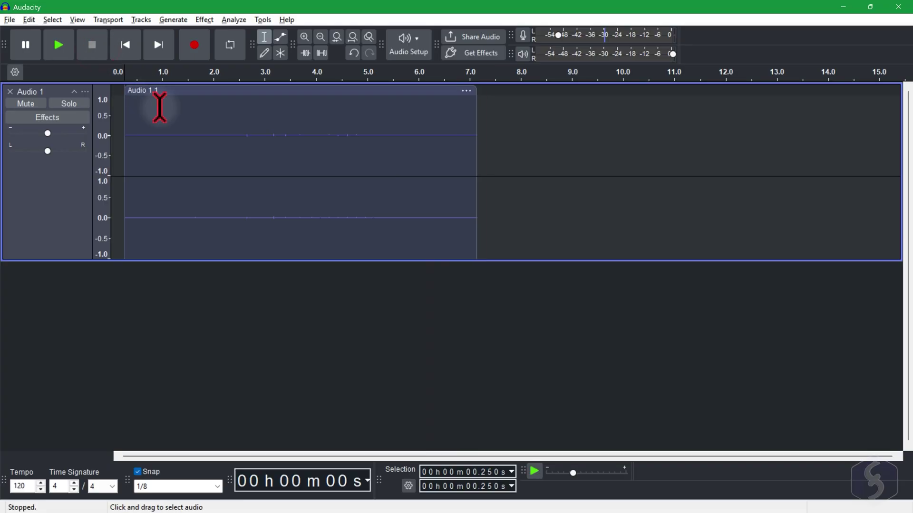
- Record a second clip after the first, then play it back and stop
{"action": "key", "text": "ctrl+v"}
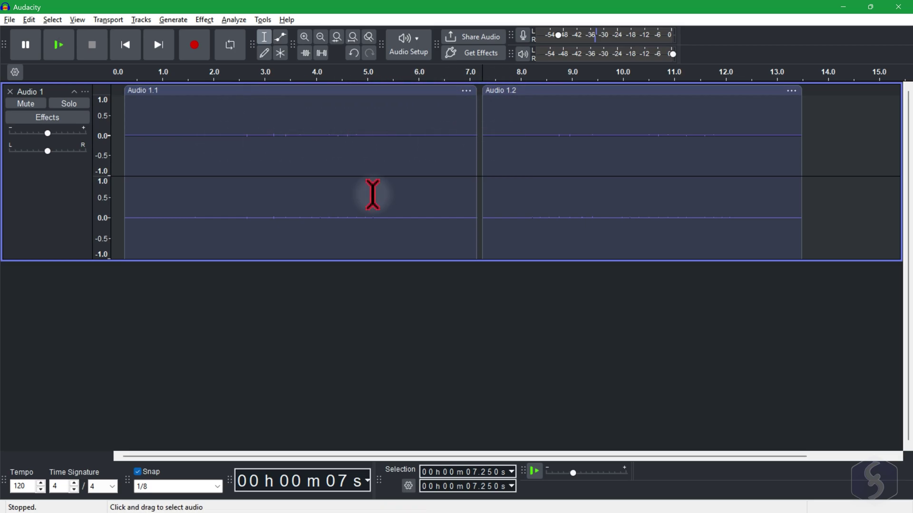
{"action": "left_click", "coordinate": [503, 72]}
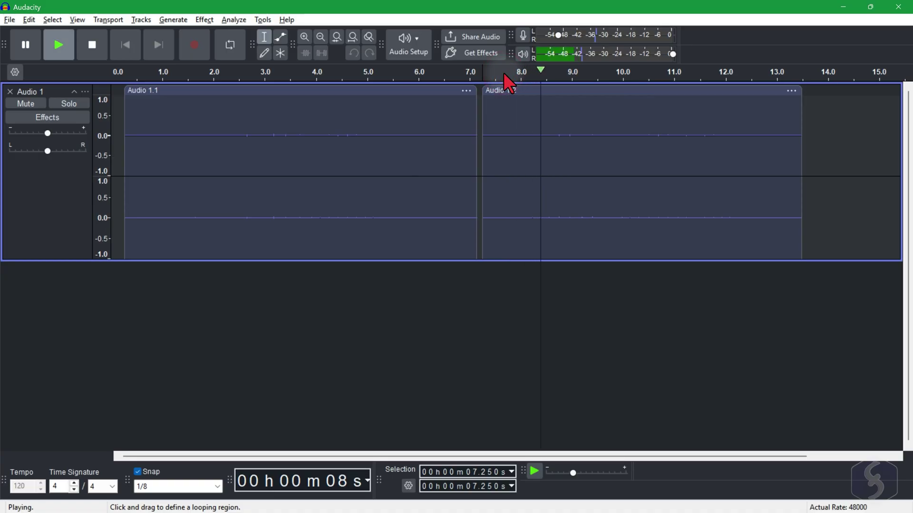
{"action": "key", "text": "space"}
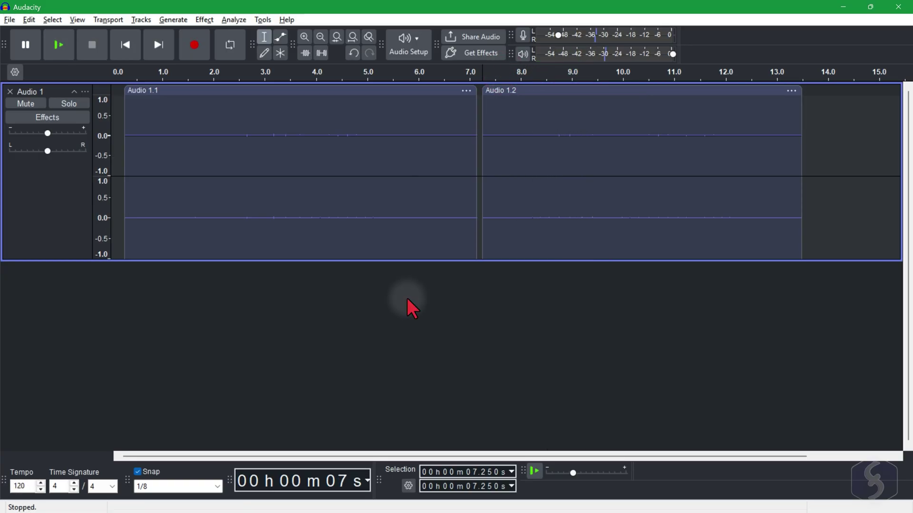
{"action": "left_click_drag", "start_coordinate": [373, 261], "coordinate": [369, 198]}
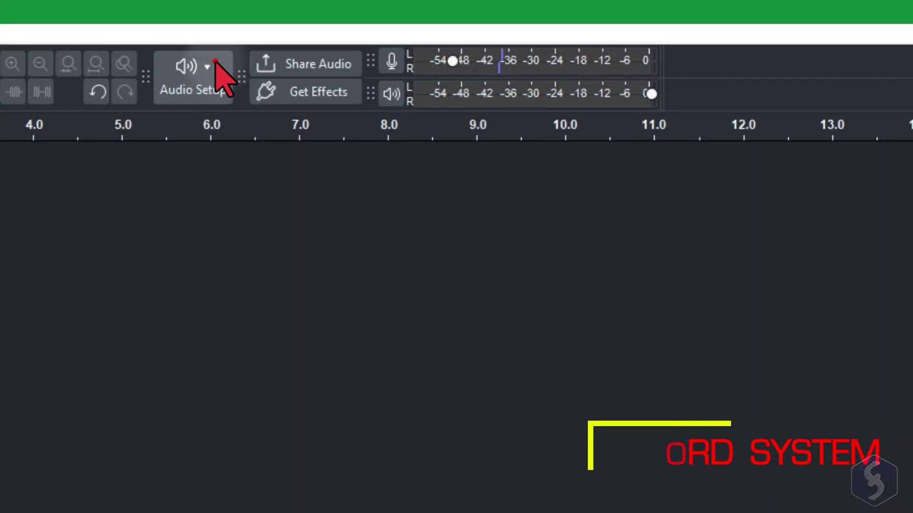
- Set the audio host to Windows WASAPI and check the speakers' output format and rate
{"action": "left_click", "coordinate": [420, 37]}
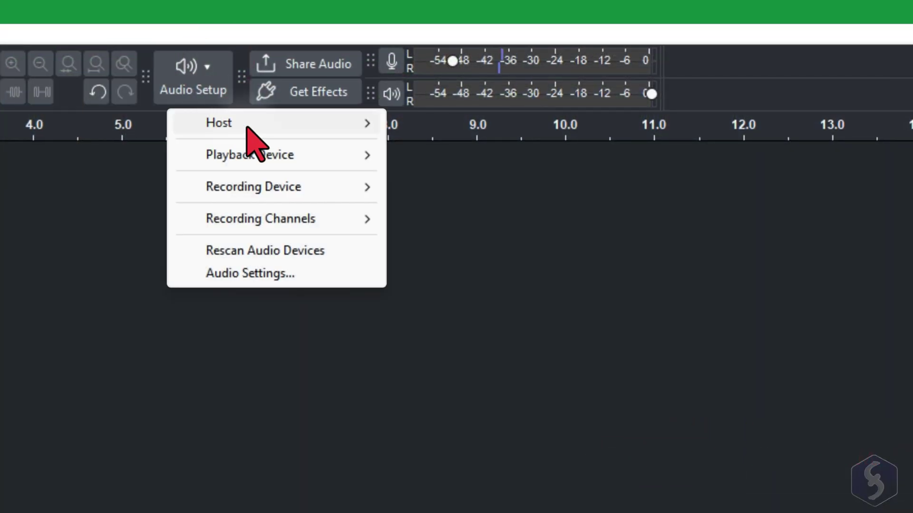
{"action": "mouse_move", "coordinate": [378, 125]}
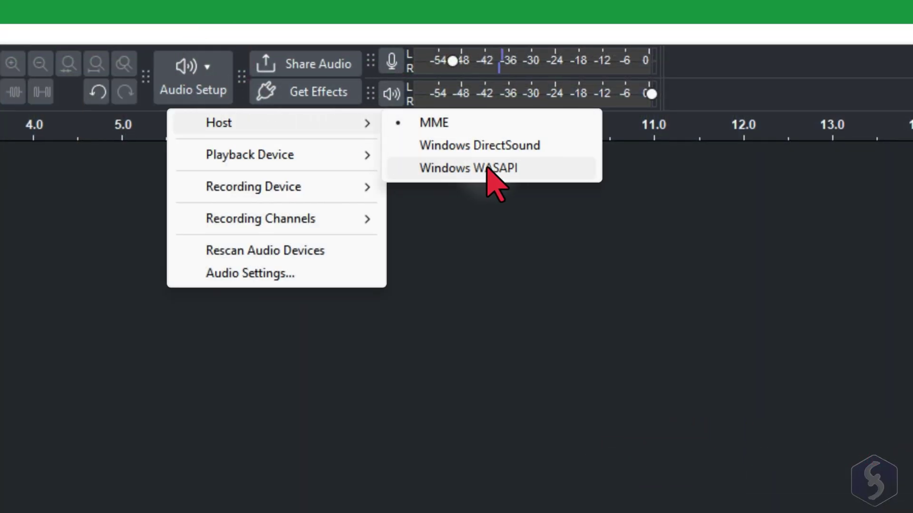
{"action": "left_click", "coordinate": [522, 171]}
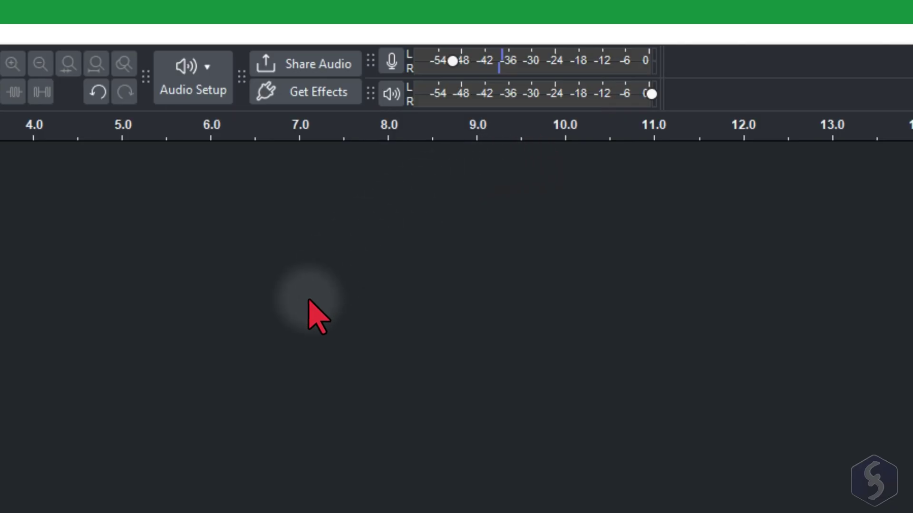
{"action": "left_click", "coordinate": [210, 84]}
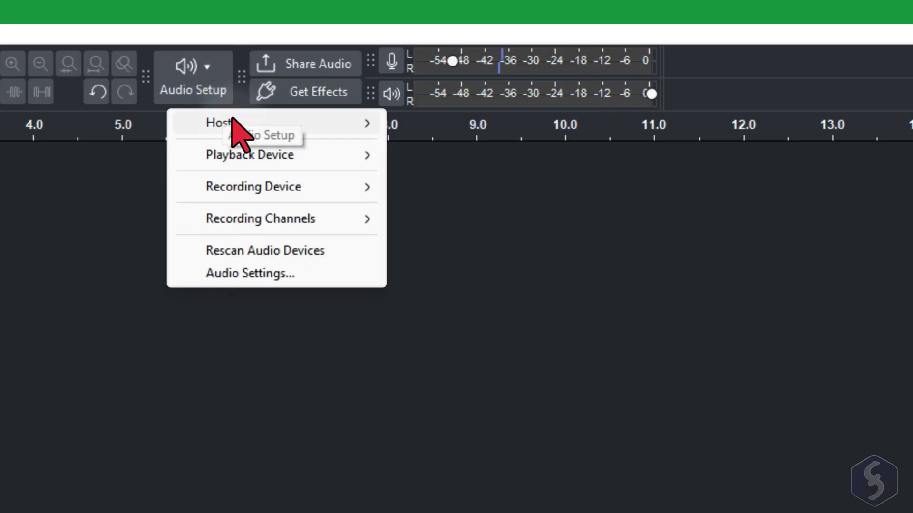
{"action": "mouse_move", "coordinate": [262, 188]}
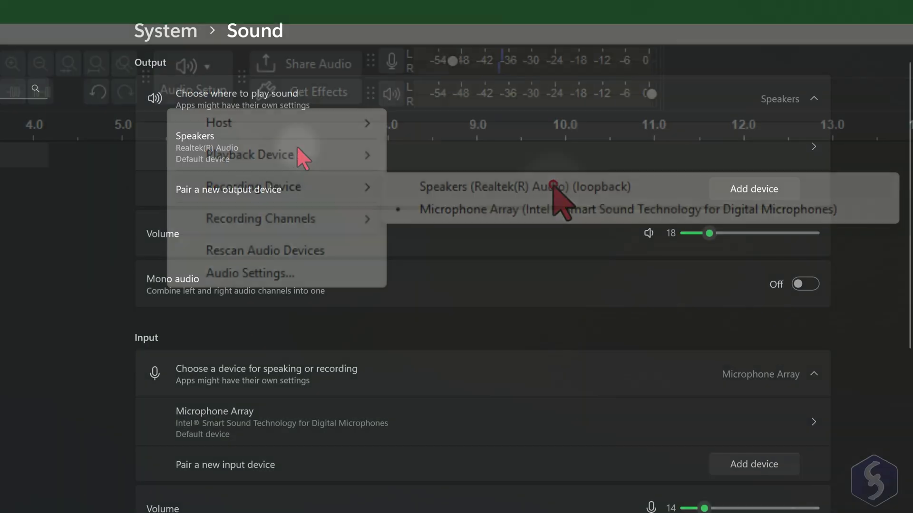
{"action": "left_click", "coordinate": [315, 146]}
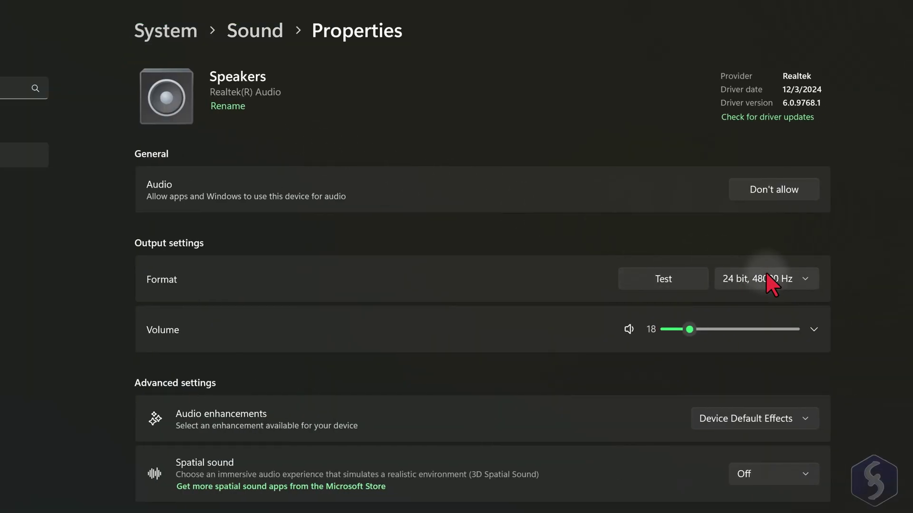
{"action": "left_click", "coordinate": [759, 275]}
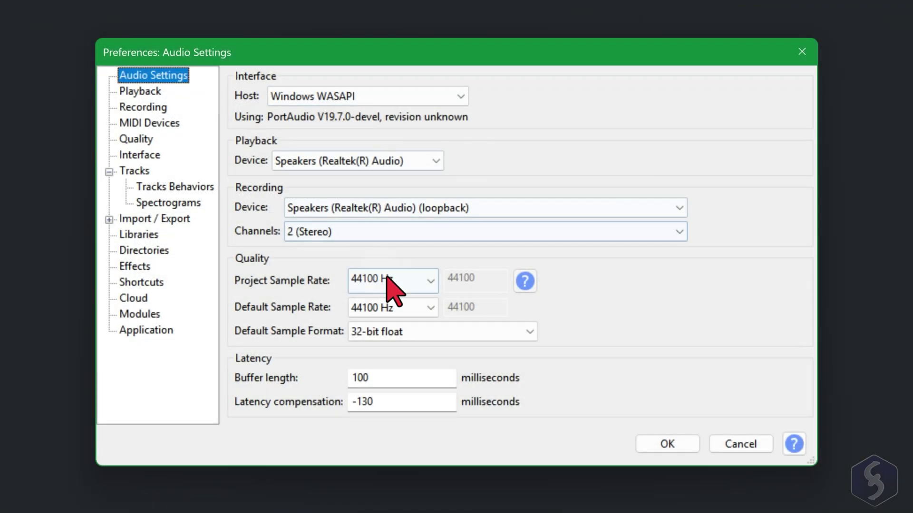
- Set both the project and default sample rates to 48000 Hz
{"action": "left_click", "coordinate": [431, 281]}
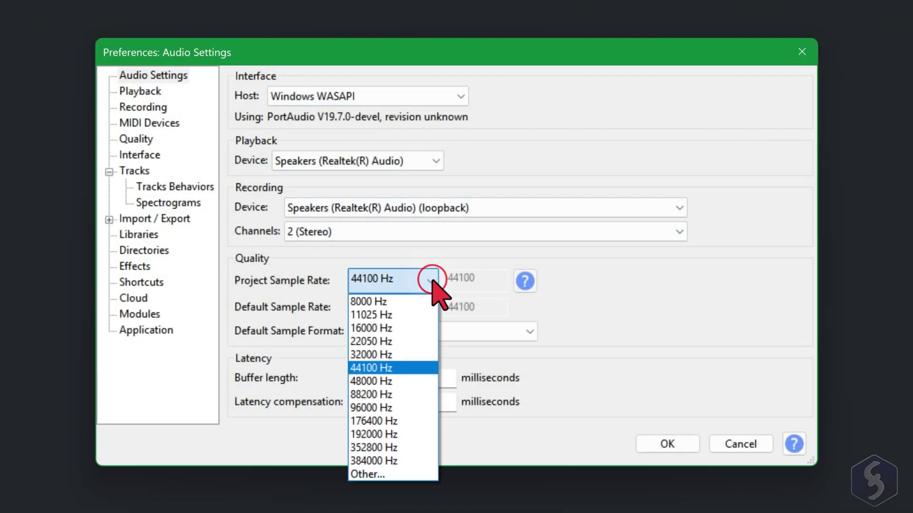
{"action": "left_click", "coordinate": [391, 380]}
{"action": "left_click", "coordinate": [431, 308]}
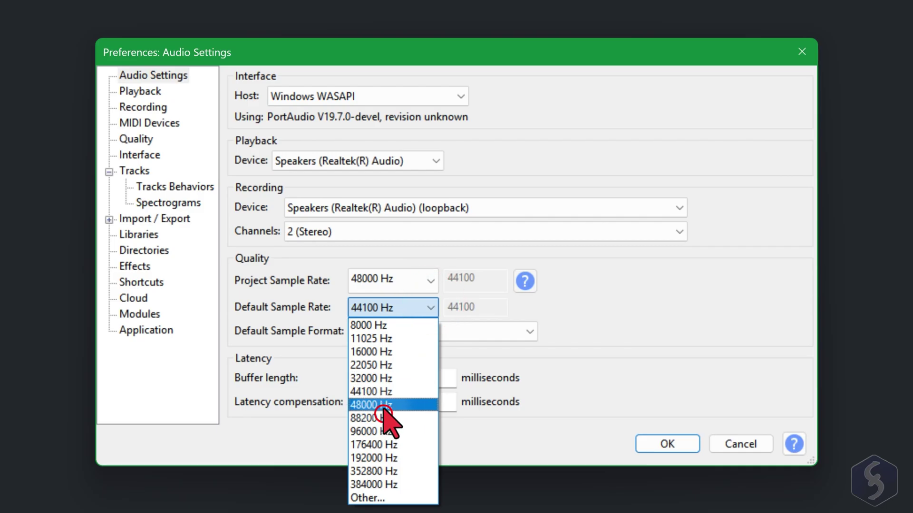
{"action": "left_click", "coordinate": [419, 405]}
- Capture the video's sound through loopback, delete the old Audio 1 track, and stop recording
{"action": "left_click", "coordinate": [19, 359]}
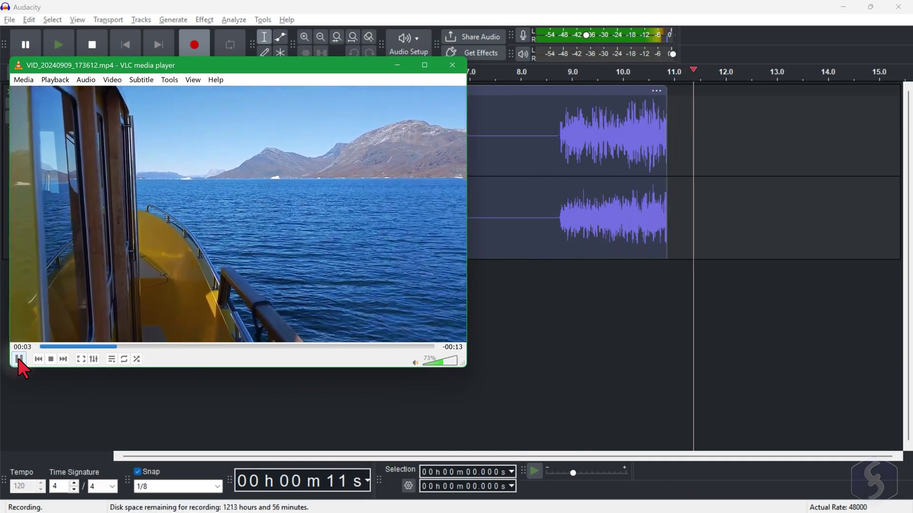
{"action": "left_click", "coordinate": [18, 360]}
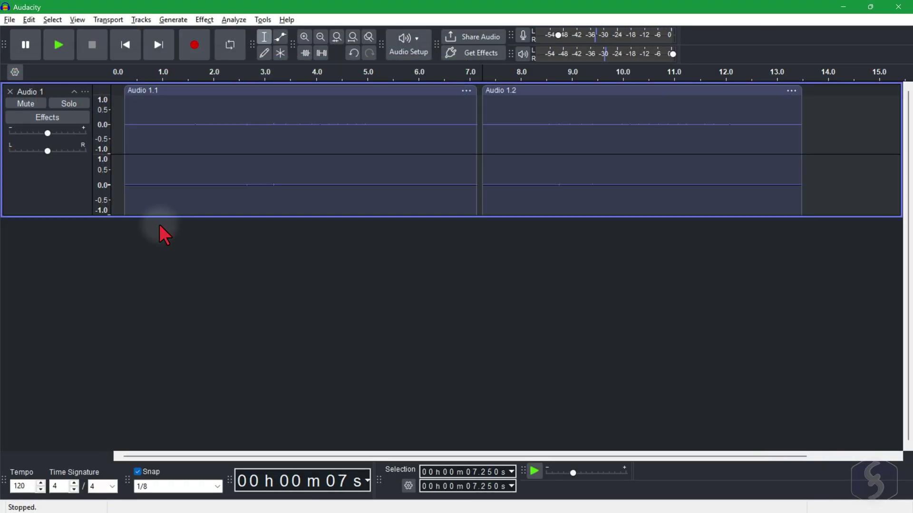
{"action": "left_click", "coordinate": [10, 91]}
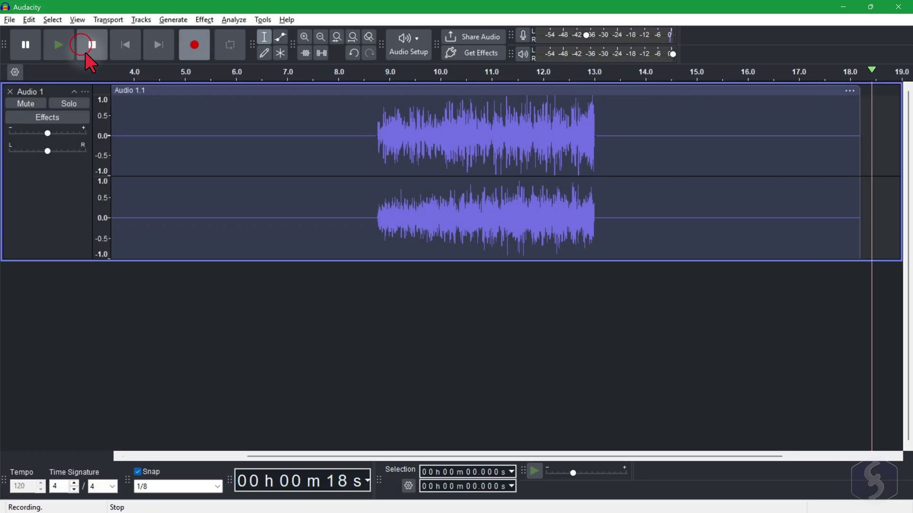
{"action": "left_click", "coordinate": [90, 46]}
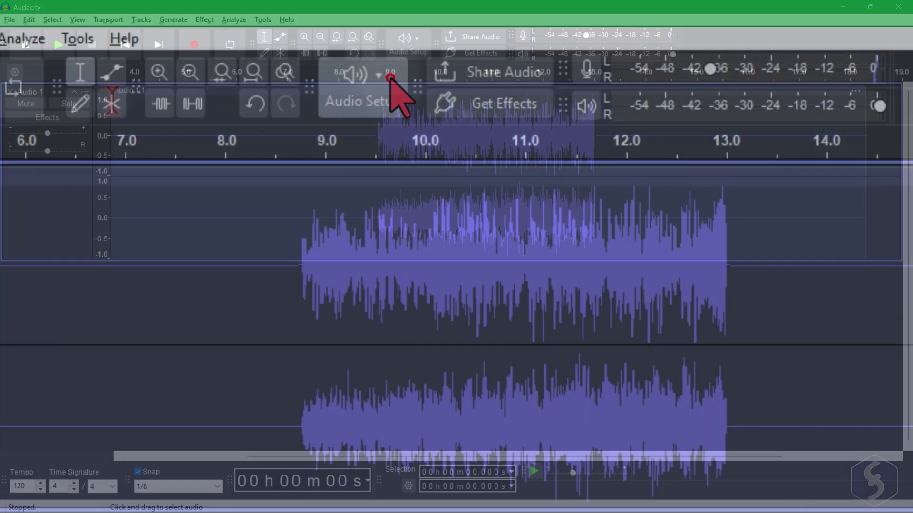
- Import Weird-synth-sound.wav as a new track
{"action": "left_click", "coordinate": [413, 48]}
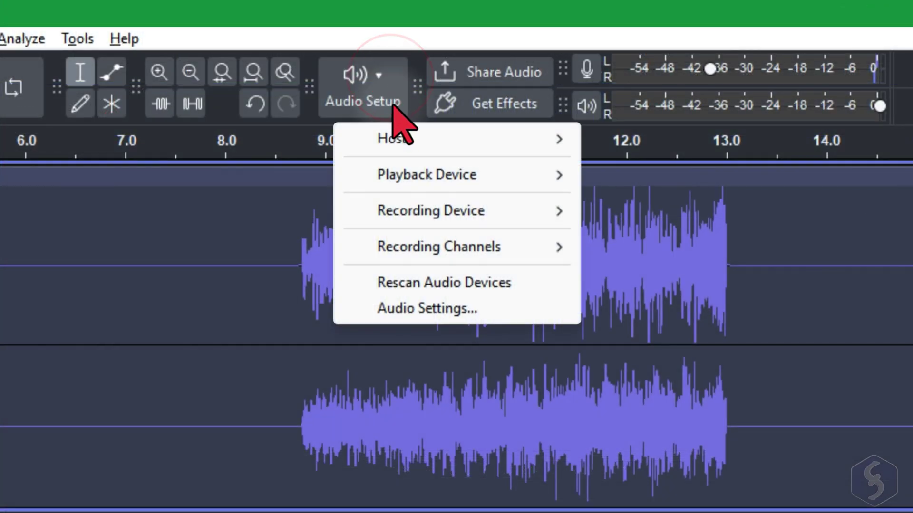
{"action": "mouse_move", "coordinate": [465, 114]}
{"action": "mouse_move", "coordinate": [506, 138]}
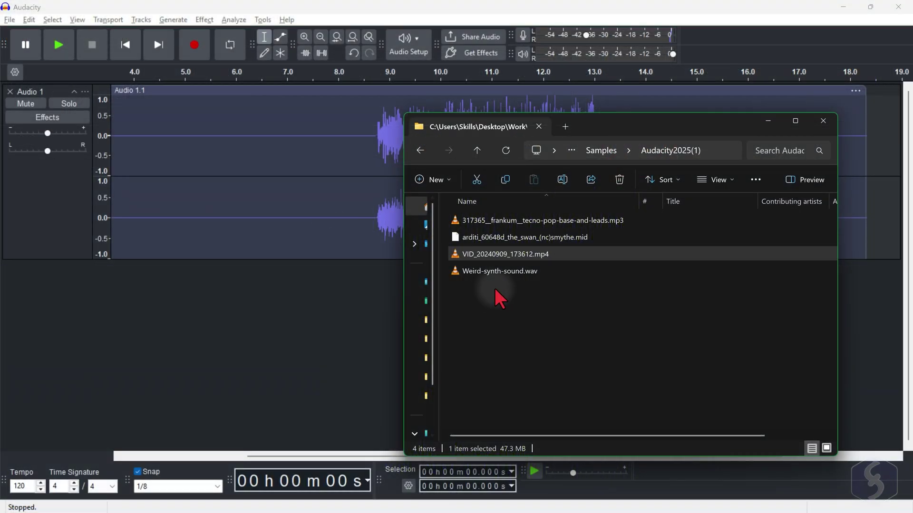
{"action": "left_click_drag", "start_coordinate": [507, 272], "coordinate": [221, 303]}
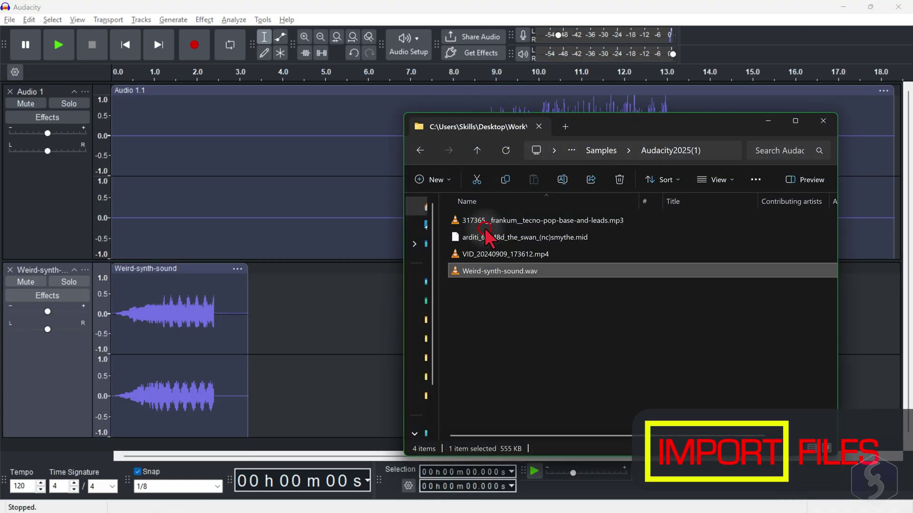
- Import the tecno-pop MP3 as a third track and scroll the FFmpeg page to the installer steps
{"action": "left_click_drag", "start_coordinate": [485, 222], "coordinate": [294, 365]}
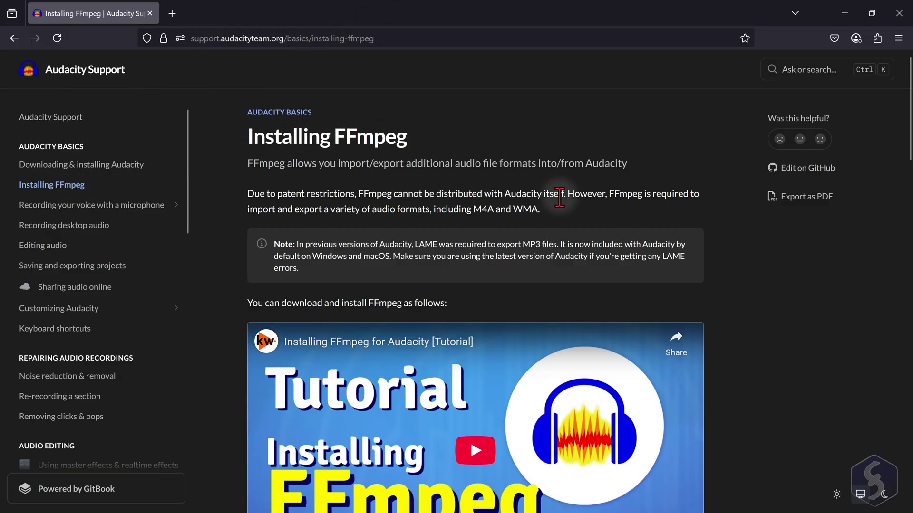
{"action": "scroll", "coordinate": [570, 200], "scroll_direction": "down", "scroll_amount": 9}
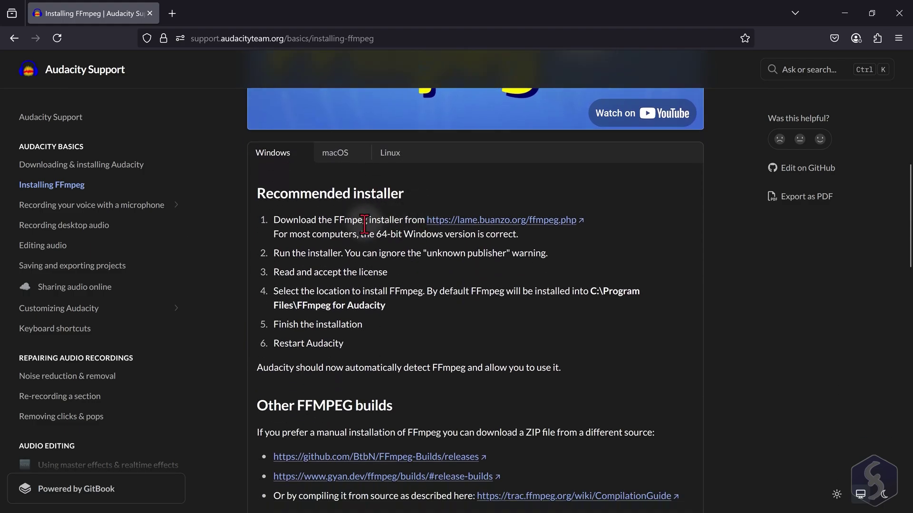
{"action": "scroll", "coordinate": [365, 224], "scroll_direction": "down", "scroll_amount": 1}
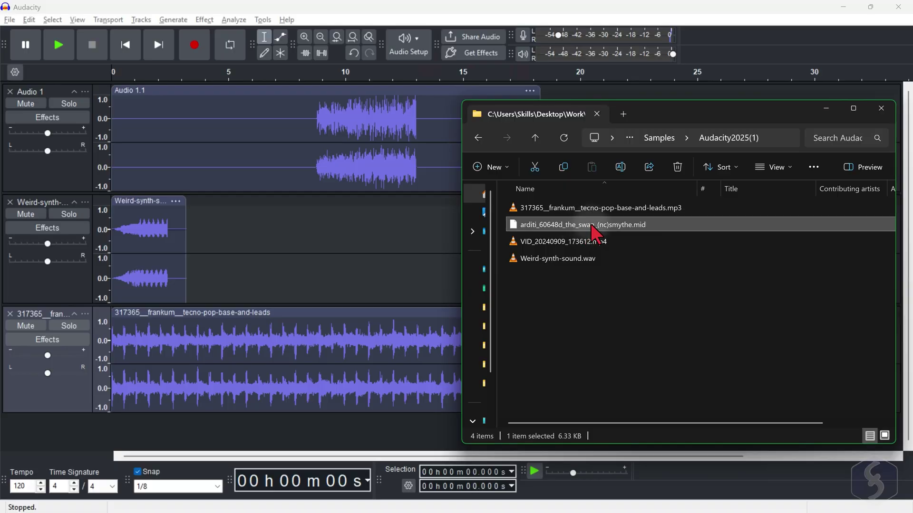
- Import the swan MIDI file into the project, then undo the import with Ctrl+Z
{"action": "left_click_drag", "start_coordinate": [590, 229], "coordinate": [248, 269]}
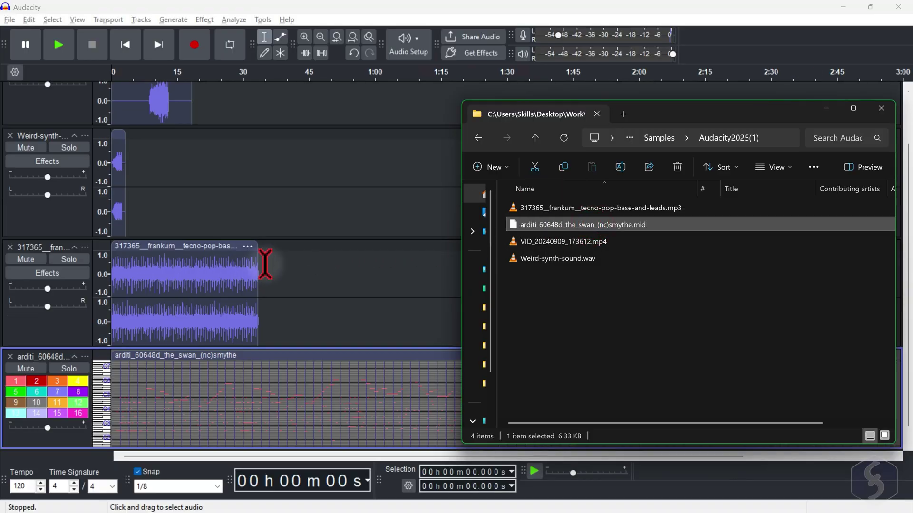
{"action": "left_click", "coordinate": [566, 10]}
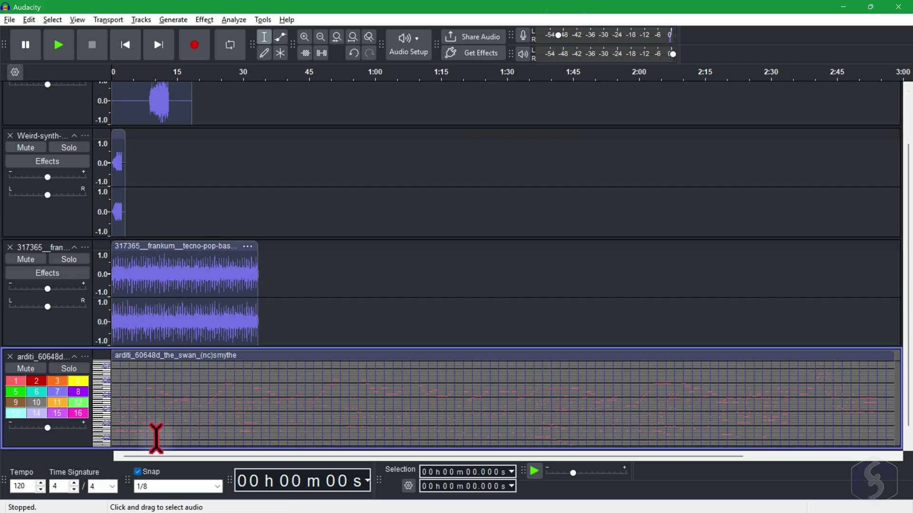
{"action": "left_click_drag", "start_coordinate": [205, 456], "coordinate": [496, 449]}
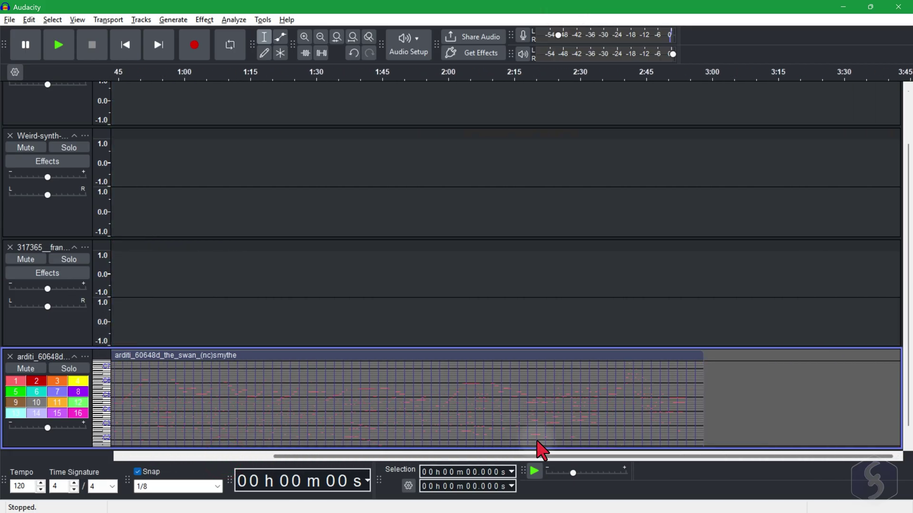
{"action": "key", "text": "ctrl+z"}
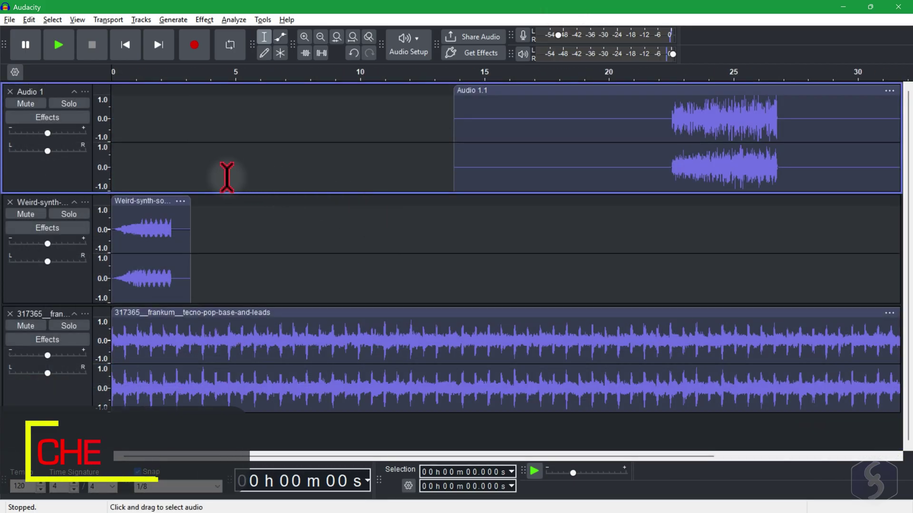
- Zoom the timeline, play the project from 0.25 seconds, and restart playback there
{"action": "scroll", "coordinate": [135, 252], "scroll_direction": "up", "scroll_amount": 2, "text": "ctrl"}
{"action": "scroll", "coordinate": [133, 255], "scroll_direction": "down", "scroll_amount": 3, "text": "ctrl"}
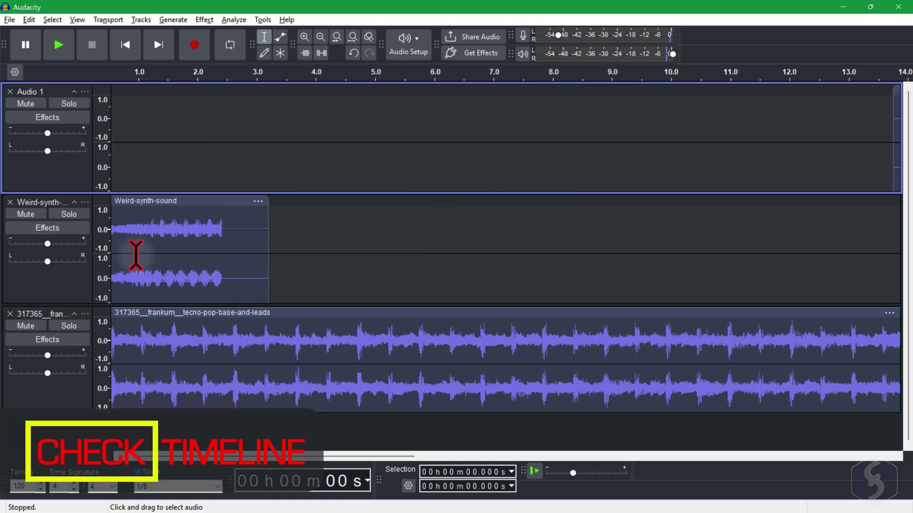
{"action": "scroll", "coordinate": [536, 377], "scroll_direction": "up", "scroll_amount": 1, "text": "ctrl"}
{"action": "scroll", "coordinate": [536, 378], "scroll_direction": "up", "scroll_amount": 1, "text": "ctrl"}
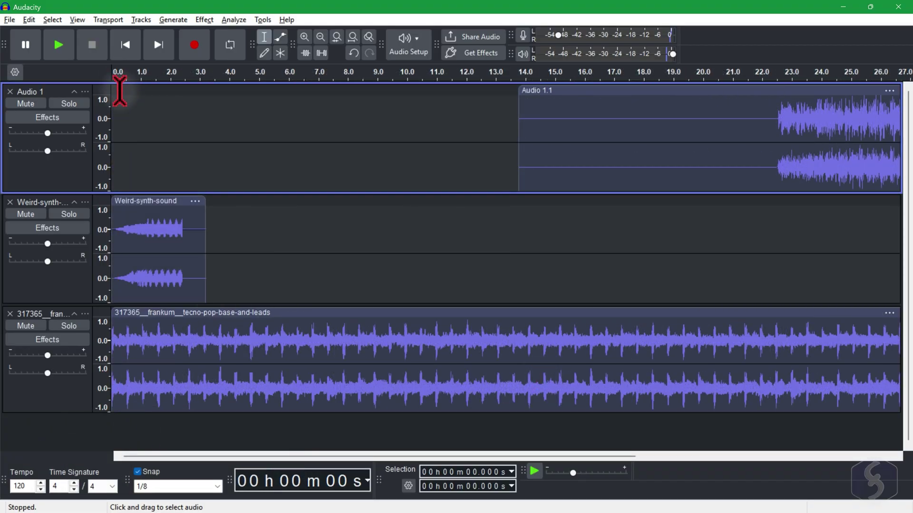
{"action": "left_click", "coordinate": [118, 90]}
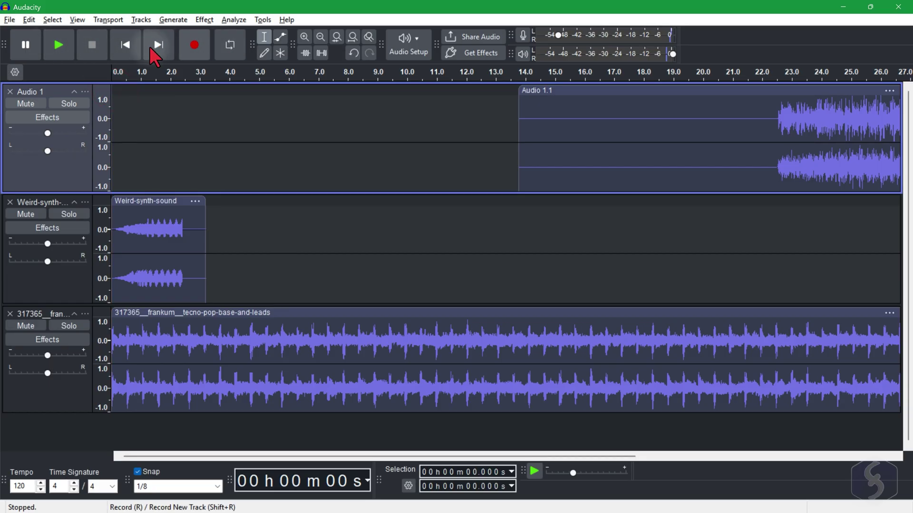
{"action": "left_click", "coordinate": [58, 46]}
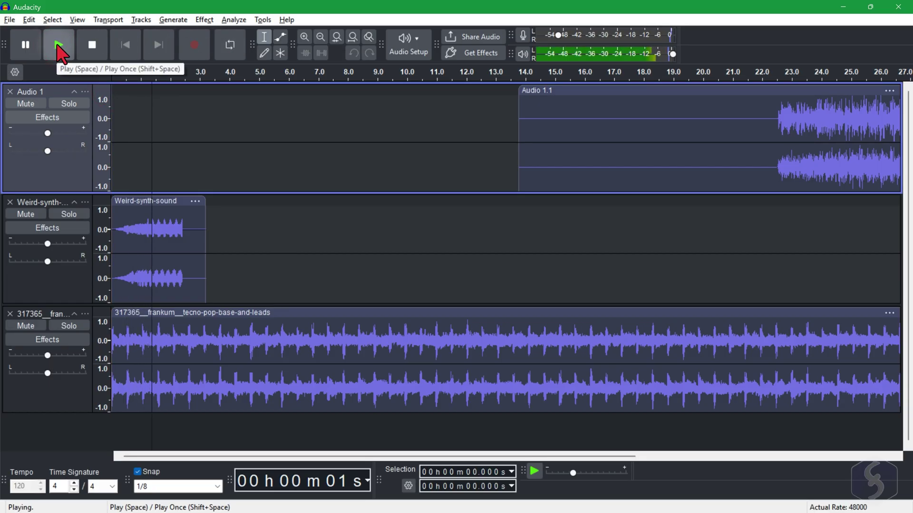
{"action": "key", "text": "space"}
{"action": "key", "text": "space"}
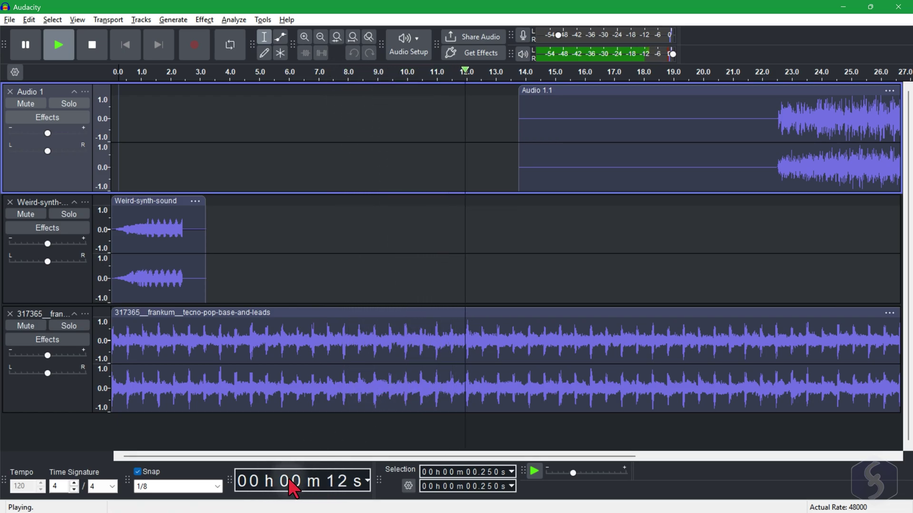
- Pause at 14 seconds and choose display formats for the time readout and timeline ruler
{"action": "key", "text": "p"}
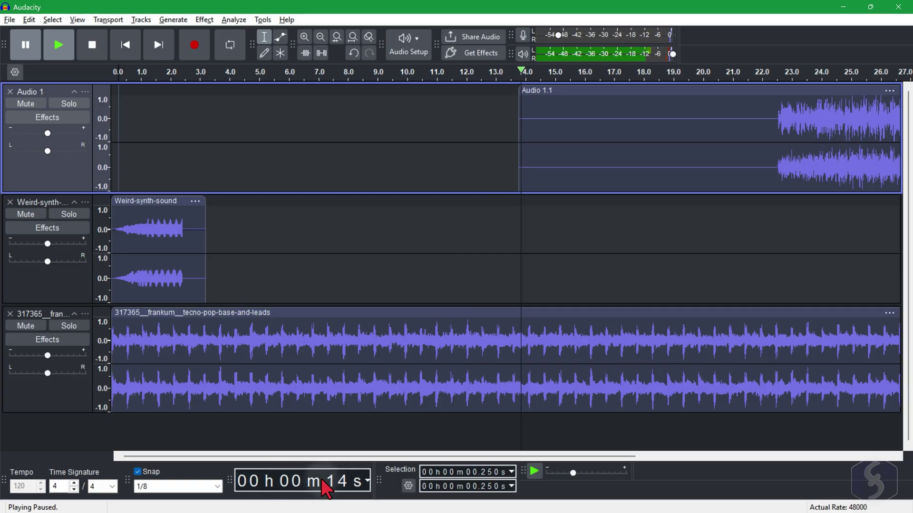
{"action": "right_click", "coordinate": [326, 488]}
{"action": "left_click", "coordinate": [280, 452]}
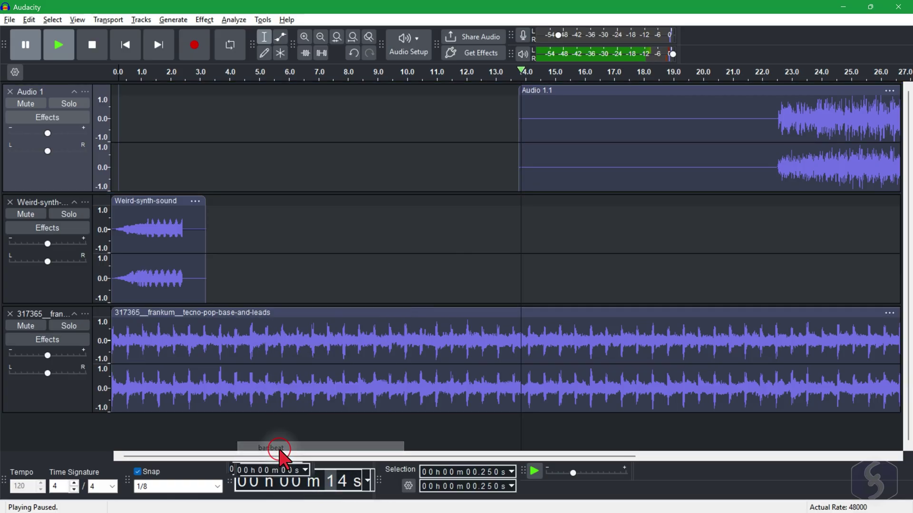
{"action": "left_click", "coordinate": [416, 98]}
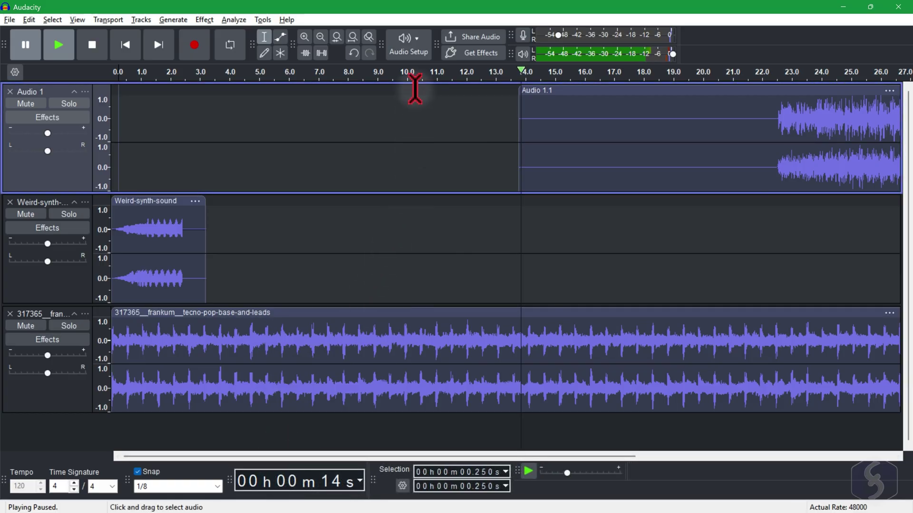
{"action": "right_click", "coordinate": [392, 72]}
{"action": "left_click", "coordinate": [421, 93]}
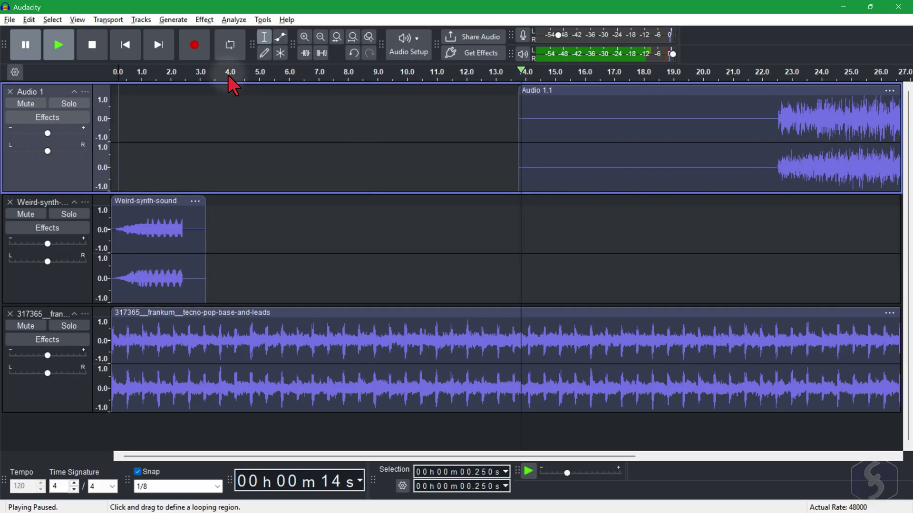
- Loop playback over 4 to 7 seconds starting from 3.25 s, then stop
{"action": "left_click_drag", "start_coordinate": [227, 75], "coordinate": [266, 72]}
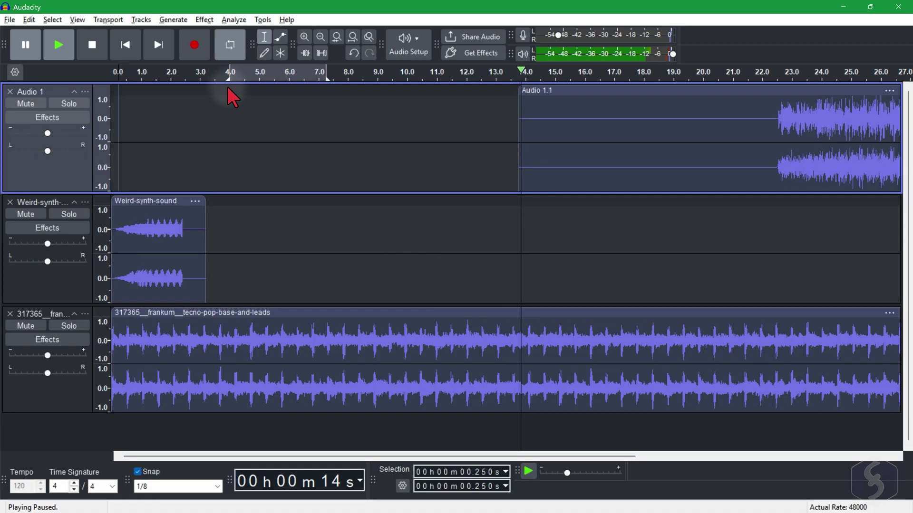
{"action": "left_click", "coordinate": [205, 89]}
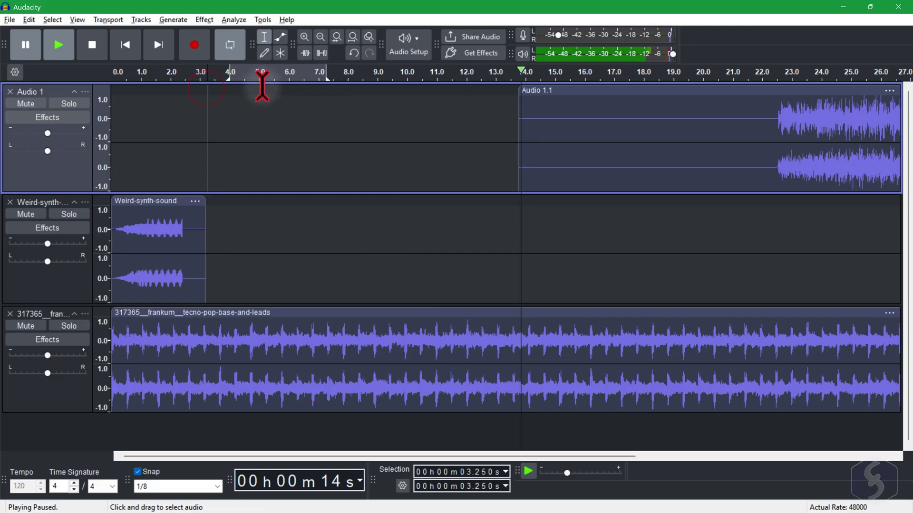
{"action": "left_click", "coordinate": [233, 48]}
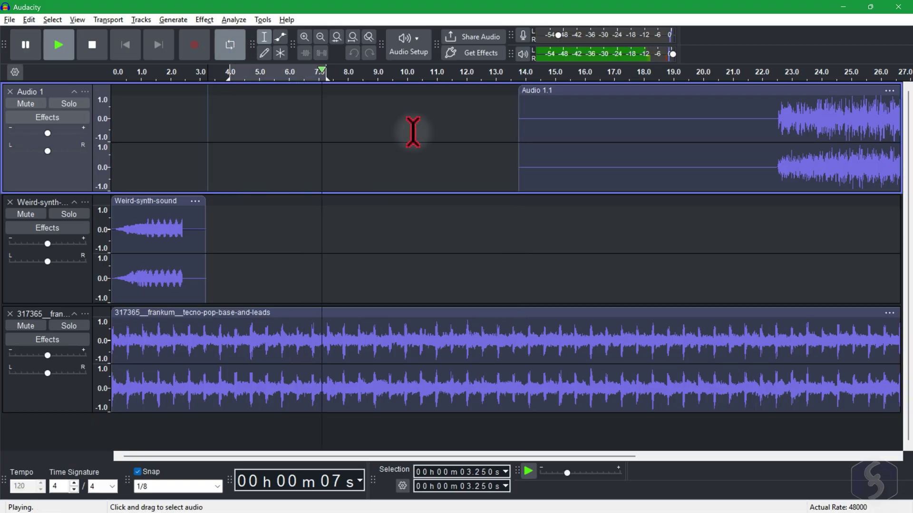
{"action": "key", "text": "space"}
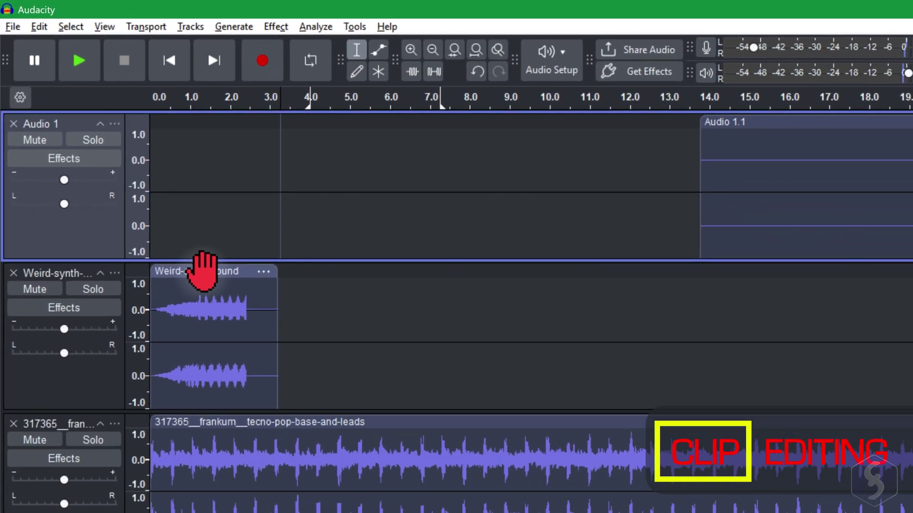
- Move the Weird-synth-sound clip onto the Audio 1 track and slide it later
{"action": "left_click", "coordinate": [257, 353]}
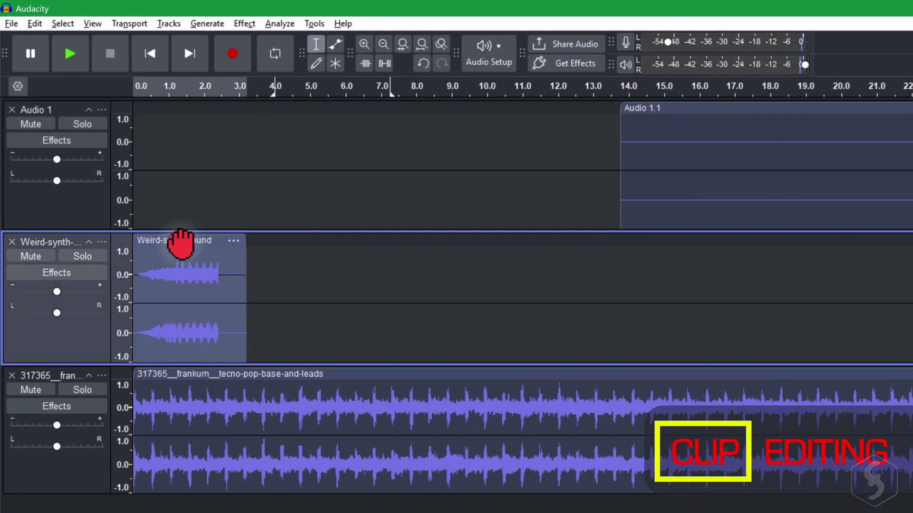
{"action": "left_click", "coordinate": [706, 106]}
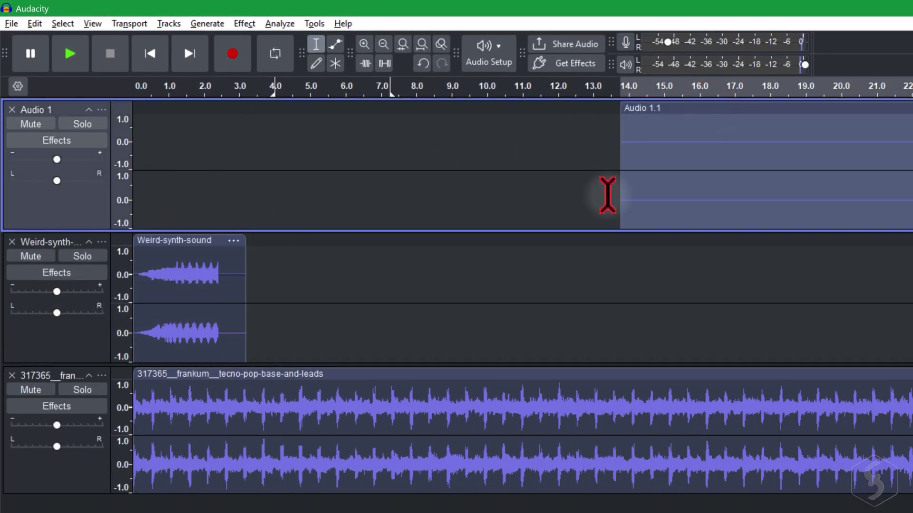
{"action": "mouse_move", "coordinate": [401, 379]}
{"action": "left_mouse_down"}
{"action": "mouse_move", "coordinate": [448, 383]}
{"action": "mouse_move", "coordinate": [383, 389]}
{"action": "mouse_move", "coordinate": [399, 390]}
{"action": "left_mouse_up"}
{"action": "left_click_drag", "start_coordinate": [195, 238], "coordinate": [351, 108]}
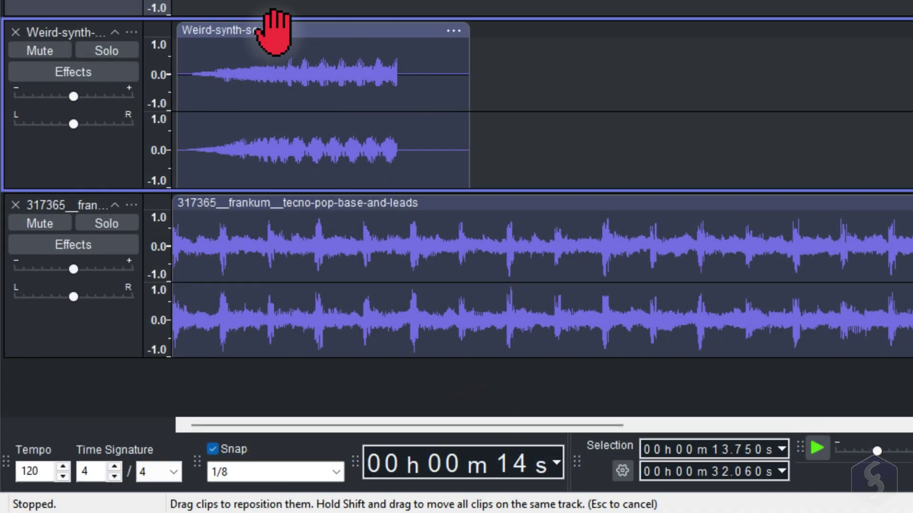
{"action": "left_click_drag", "start_coordinate": [275, 31], "coordinate": [350, 36]}
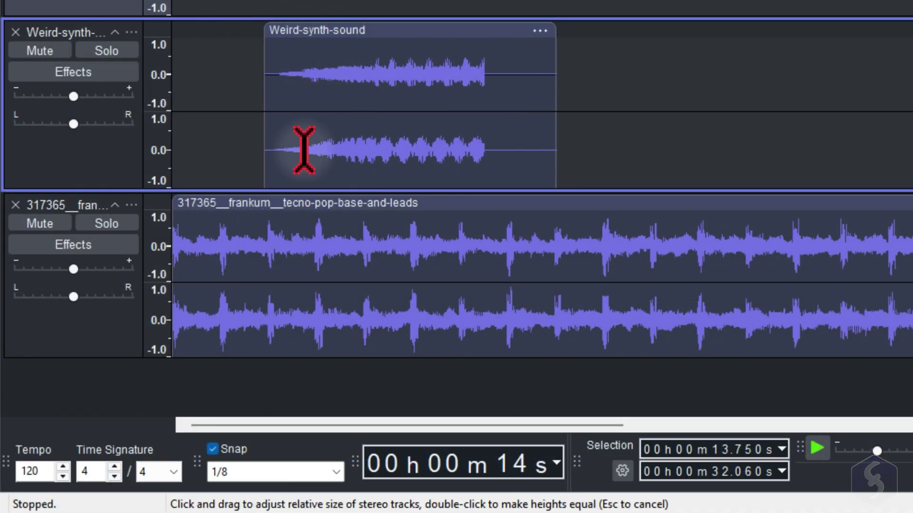
- With snapping off, reposition the Weird-synth-sound clip, undo the far-right move, and test trimming its start
{"action": "left_click", "coordinate": [214, 448]}
{"action": "mouse_move", "coordinate": [367, 30]}
{"action": "left_mouse_down"}
{"action": "mouse_move", "coordinate": [311, 30]}
{"action": "mouse_move", "coordinate": [373, 41]}
{"action": "left_mouse_up"}
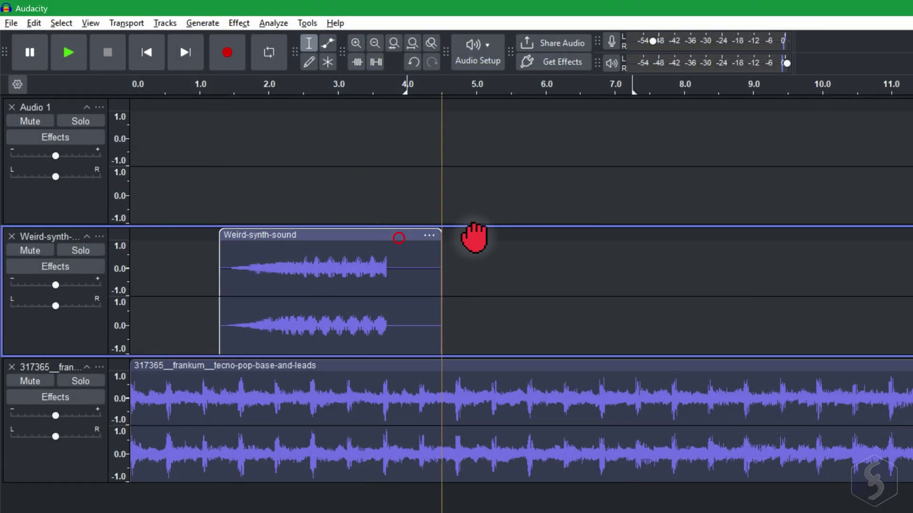
{"action": "left_click_drag", "start_coordinate": [432, 238], "coordinate": [835, 239]}
{"action": "key", "text": "ctrl+z"}
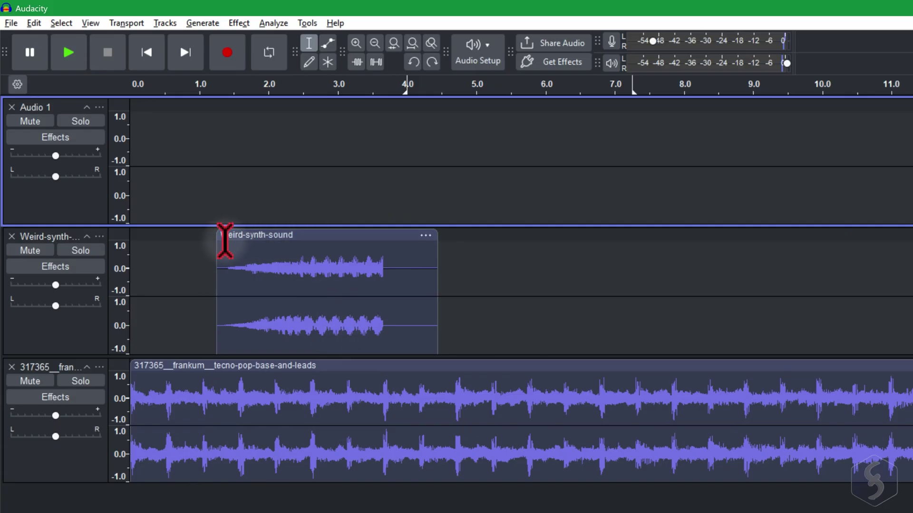
{"action": "mouse_move", "coordinate": [220, 237]}
{"action": "left_mouse_down"}
{"action": "mouse_move", "coordinate": [346, 238]}
{"action": "mouse_move", "coordinate": [218, 242]}
{"action": "left_mouse_up"}
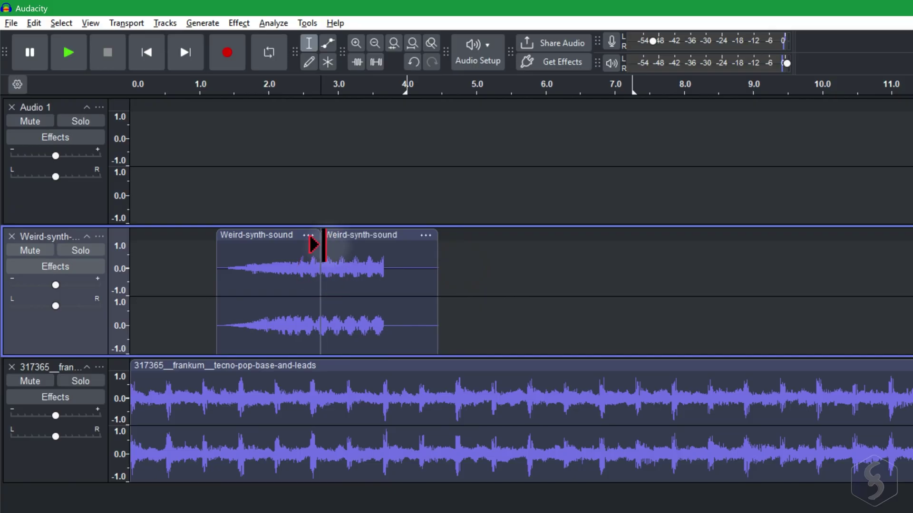
- Rejoin the split Weird-synth-sound clip and paste two copies of it from 5 seconds on
{"action": "left_click_drag", "start_coordinate": [343, 236], "coordinate": [413, 237]}
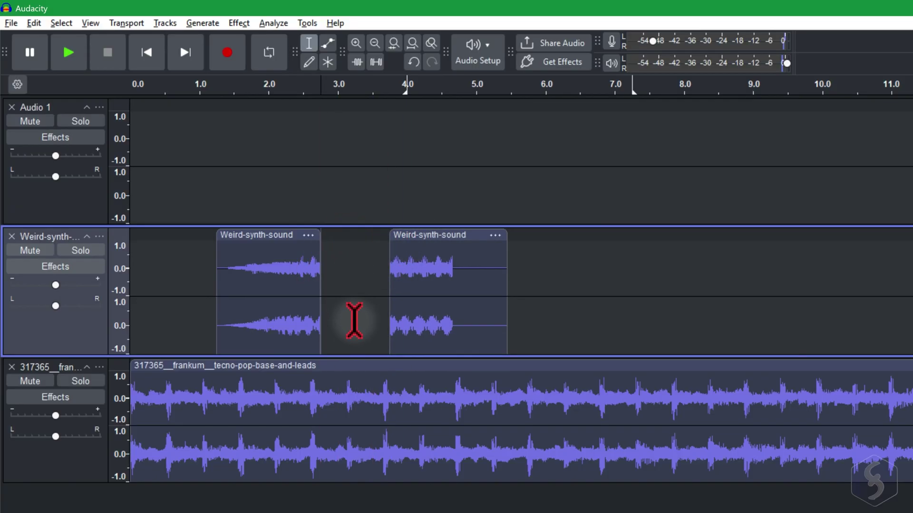
{"action": "key", "text": "ctrl+z"}
{"action": "key", "text": "ctrl+z"}
{"action": "left_click", "coordinate": [303, 236]}
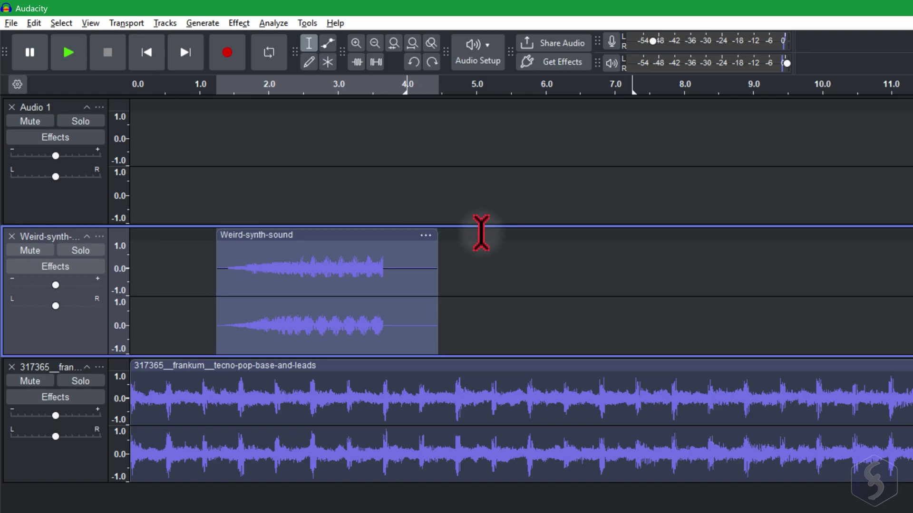
{"action": "left_click", "coordinate": [480, 234]}
{"action": "key", "text": "ctrl+v"}
{"action": "left_click", "coordinate": [737, 238]}
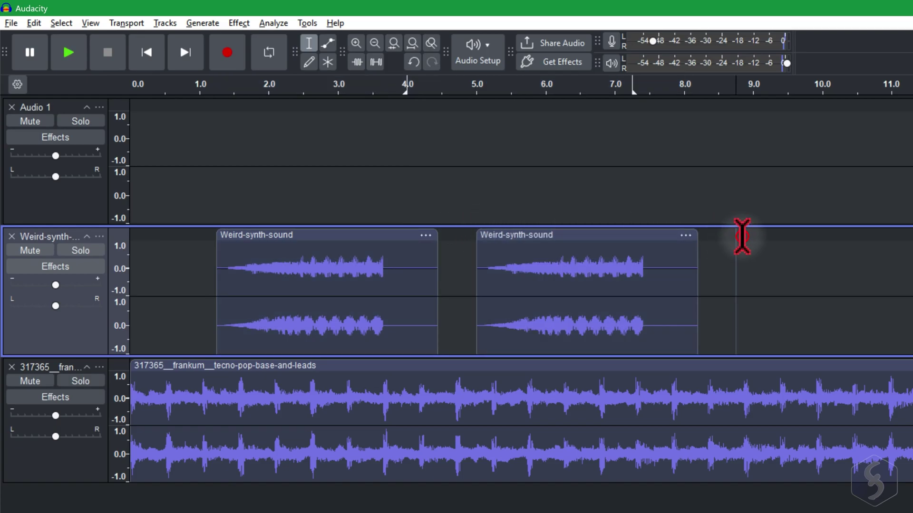
{"action": "key", "text": "ctrl+v"}
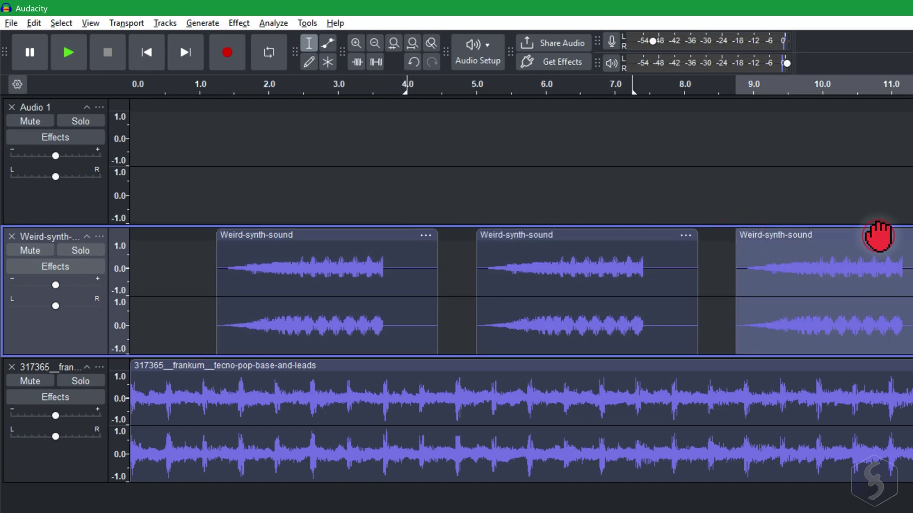
- Delete both pasted copies of the Weird-synth-sound clip
{"action": "key", "text": "Delete"}
{"action": "left_click", "coordinate": [631, 236]}
{"action": "key", "text": "Delete"}
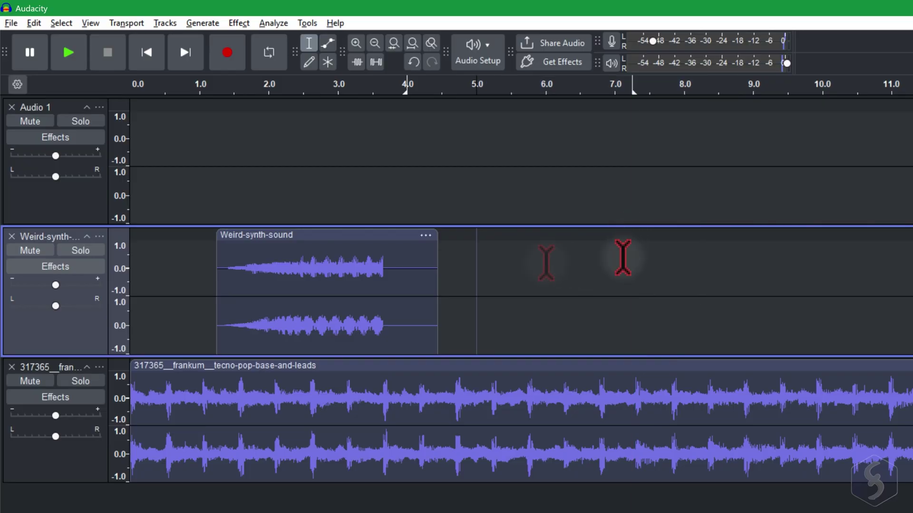
- Cut roughly 2.5 to 3.5 seconds from the clip and paste it back as a new clip
{"action": "left_click_drag", "start_coordinate": [310, 271], "coordinate": [378, 269]}
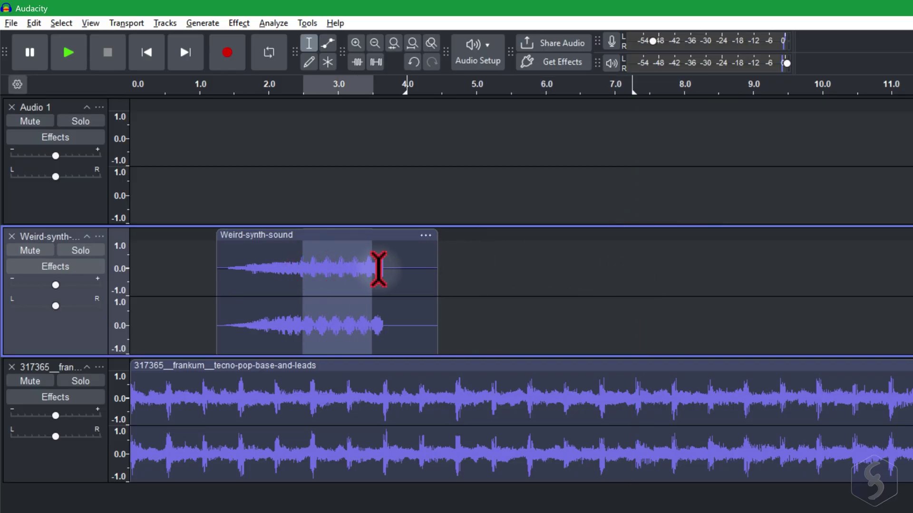
{"action": "key", "text": "ctrl+x"}
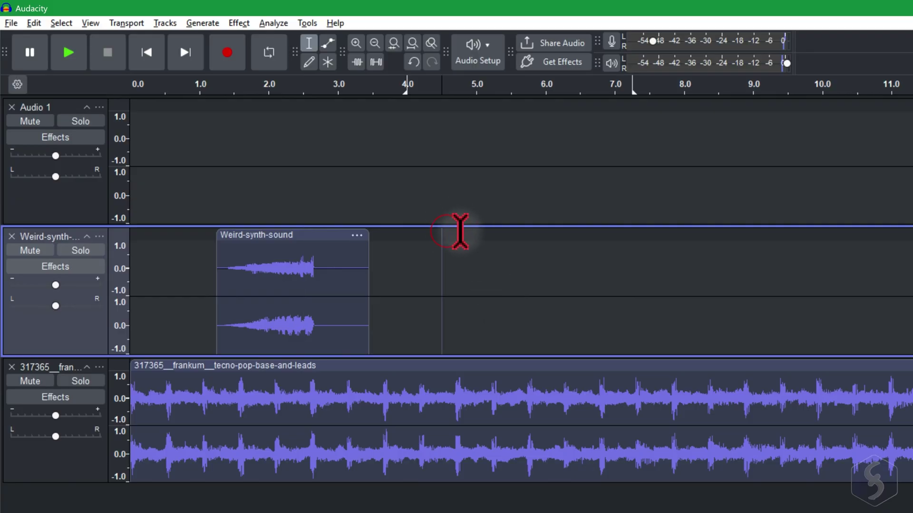
{"action": "key", "text": "ctrl+v"}
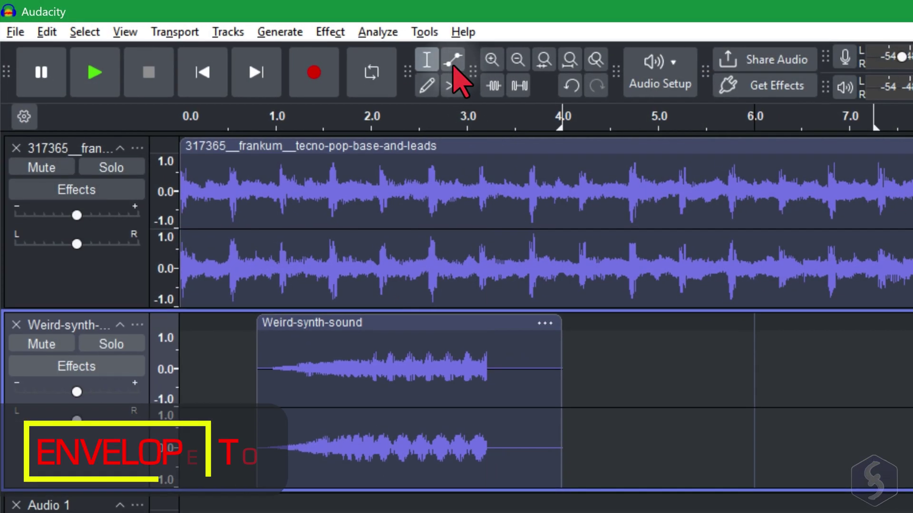
- Add a volume envelope point on the tecno-pop track near 4.8 seconds, raise it, and listen
{"action": "left_click", "coordinate": [453, 60]}
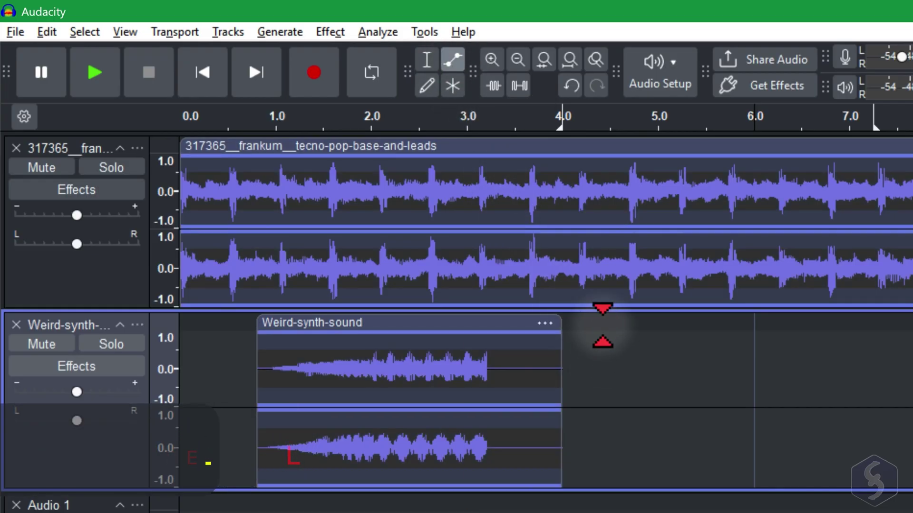
{"action": "left_click", "coordinate": [600, 188]}
{"action": "left_click_drag", "start_coordinate": [600, 189], "coordinate": [595, 129]}
{"action": "left_click", "coordinate": [593, 125]}
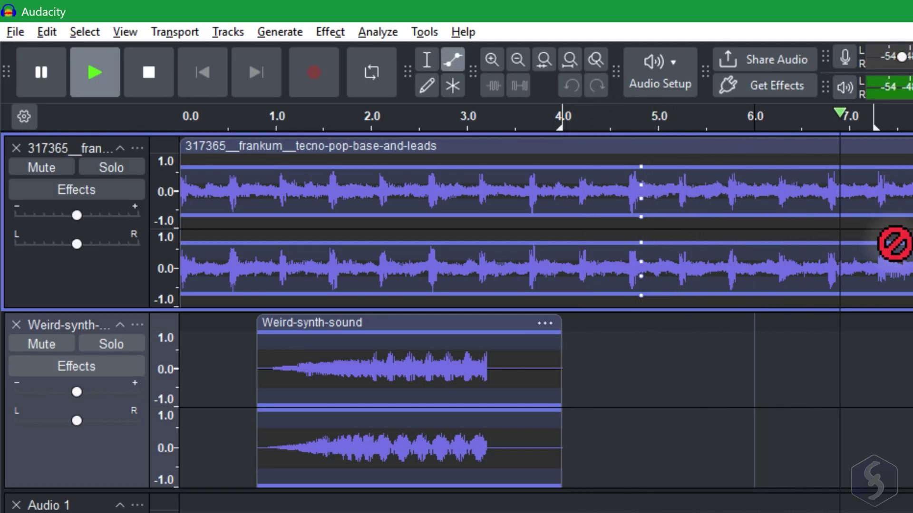
{"action": "key", "text": "space"}
{"action": "key", "text": "ctrl+z"}
- Reshape the envelope points, audition the fade from about 3.6–4 seconds, and zoom the vertical scale out
{"action": "left_click_drag", "start_coordinate": [561, 185], "coordinate": [564, 189]}
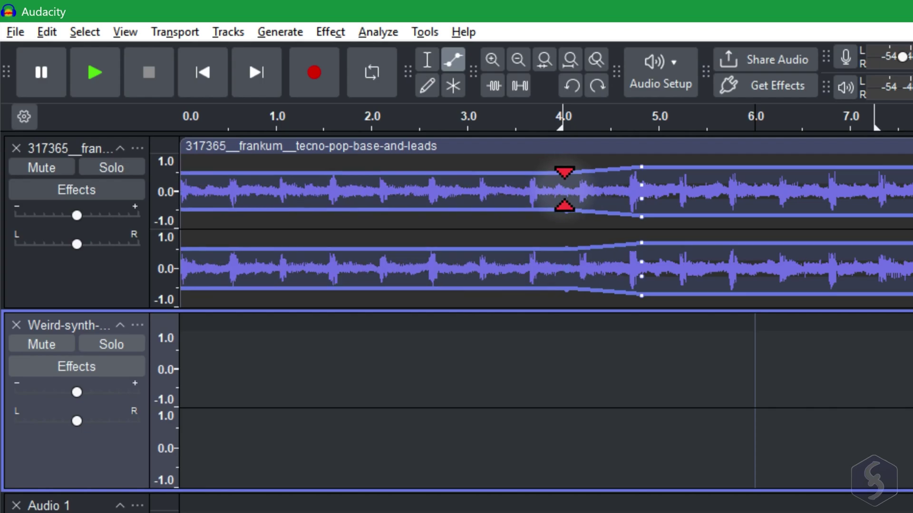
{"action": "left_click_drag", "start_coordinate": [641, 168], "coordinate": [642, 158]}
{"action": "left_click", "coordinate": [523, 116]}
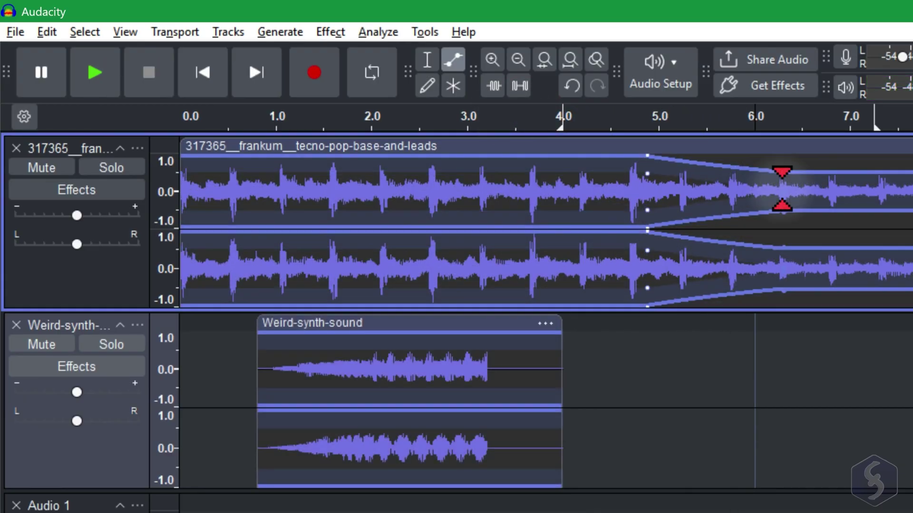
{"action": "left_click", "coordinate": [567, 118]}
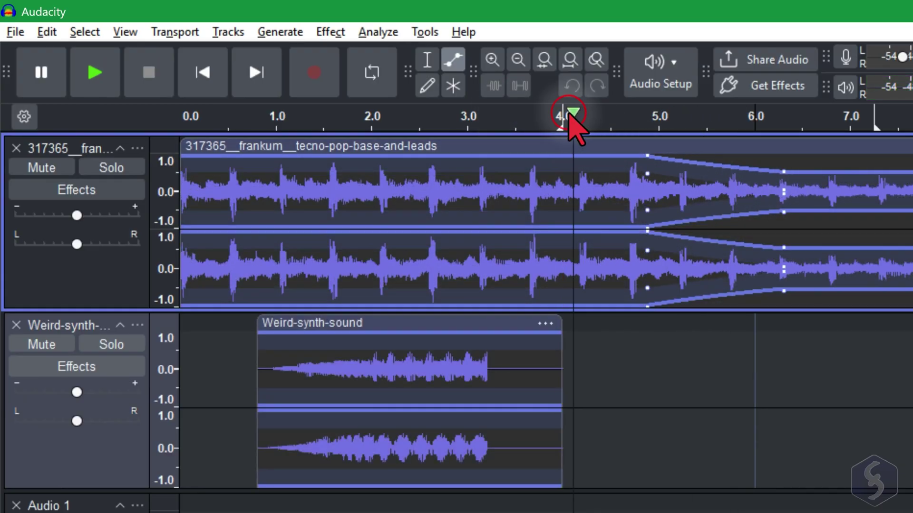
{"action": "key", "text": "space"}
{"action": "right_click", "coordinate": [166, 210]}
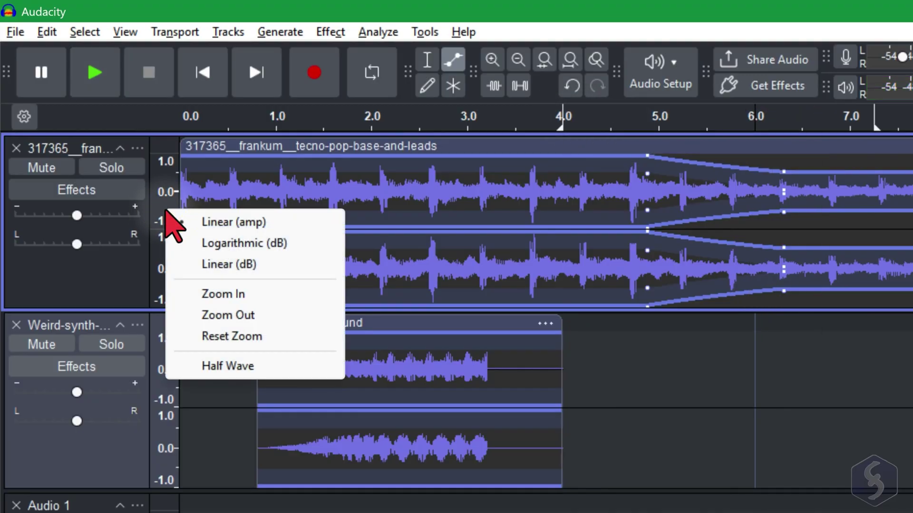
{"action": "left_click", "coordinate": [230, 315]}
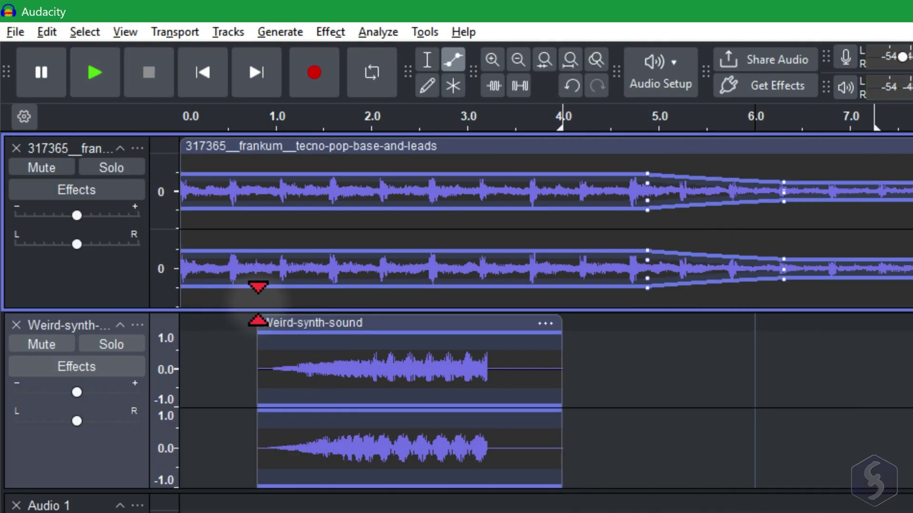
{"action": "left_click_drag", "start_coordinate": [649, 172], "coordinate": [650, 159]}
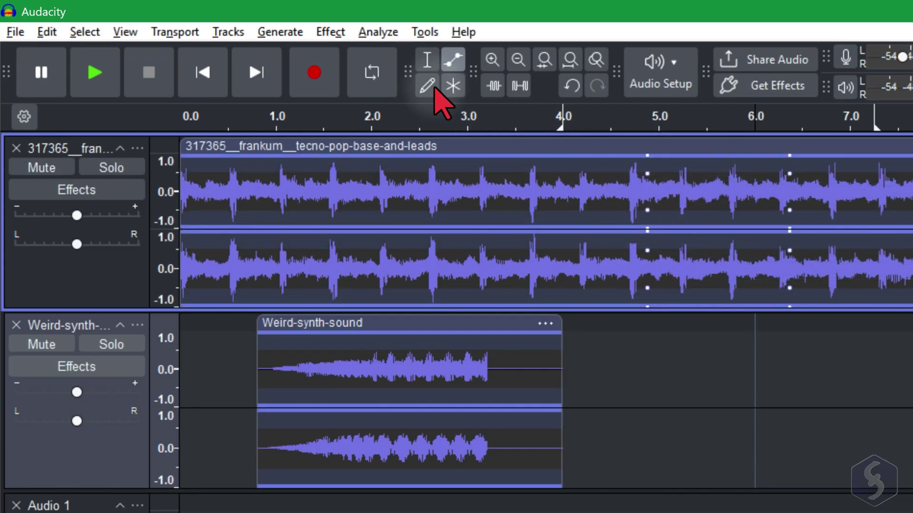
- With the Draw tool, redraw samples near 4.7586 seconds into a downward dip, then smooth it twice
{"action": "left_click", "coordinate": [432, 86]}
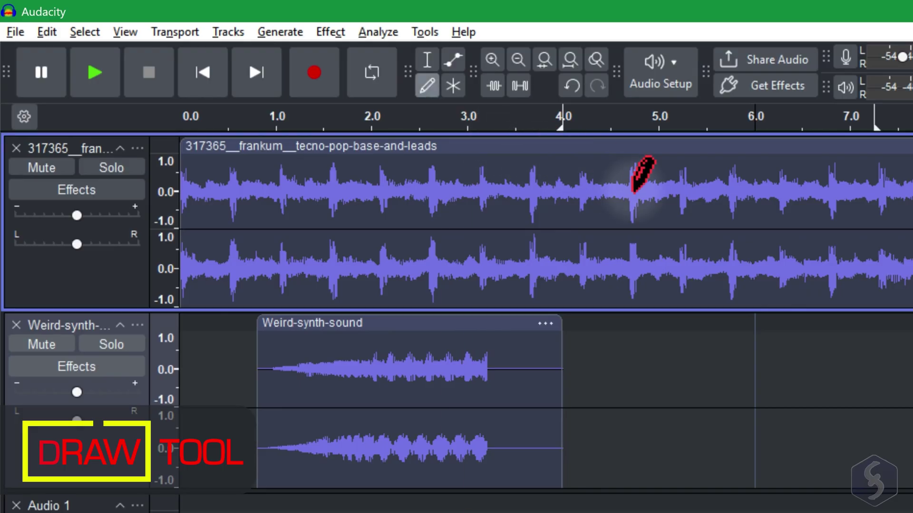
{"action": "scroll", "coordinate": [633, 191], "scroll_direction": "up", "scroll_amount": 12, "text": "ctrl"}
{"action": "scroll", "coordinate": [639, 190], "scroll_direction": "up", "scroll_amount": 2, "text": "ctrl"}
{"action": "scroll", "coordinate": [418, 166], "scroll_direction": "down", "scroll_amount": 4, "text": "ctrl"}
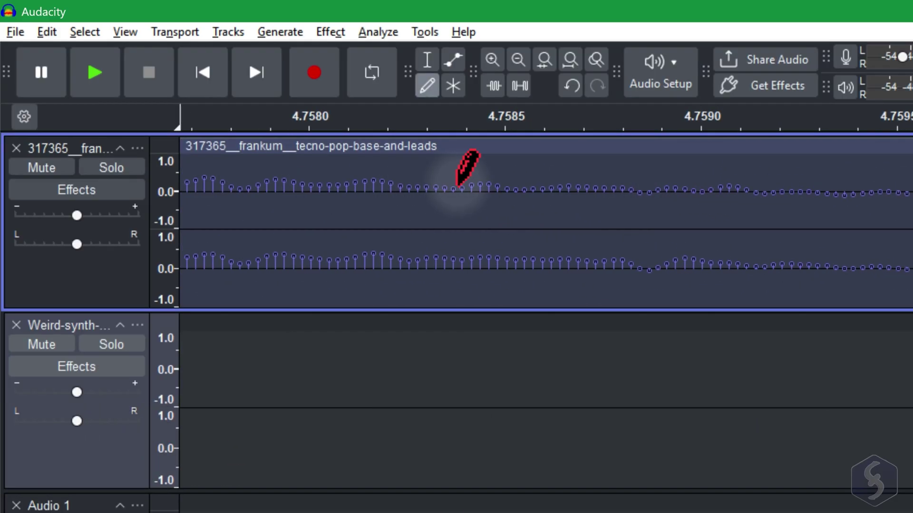
{"action": "mouse_move", "coordinate": [467, 187]}
{"action": "left_mouse_down"}
{"action": "mouse_move", "coordinate": [541, 208]}
{"action": "mouse_move", "coordinate": [609, 196]}
{"action": "mouse_move", "coordinate": [643, 203]}
{"action": "mouse_move", "coordinate": [570, 212]}
{"action": "left_mouse_up"}
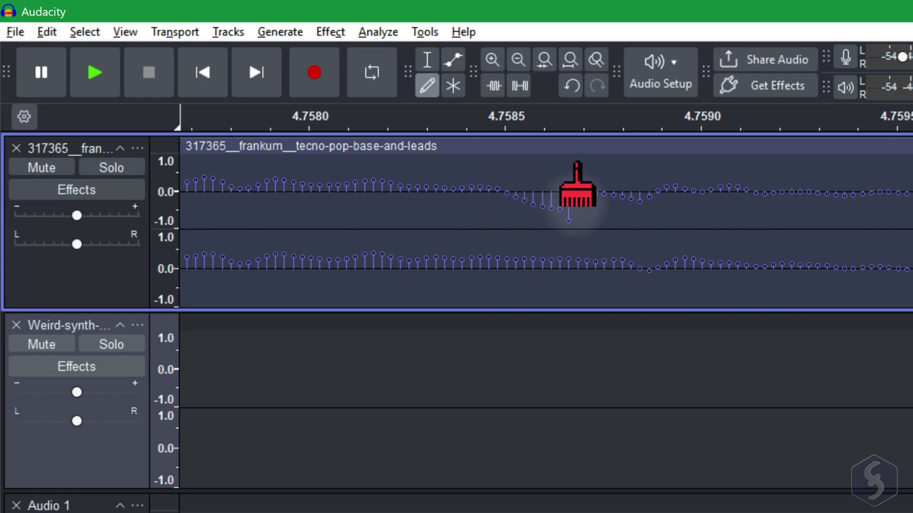
{"action": "left_click", "coordinate": [570, 218]}
{"action": "left_click", "coordinate": [551, 210]}
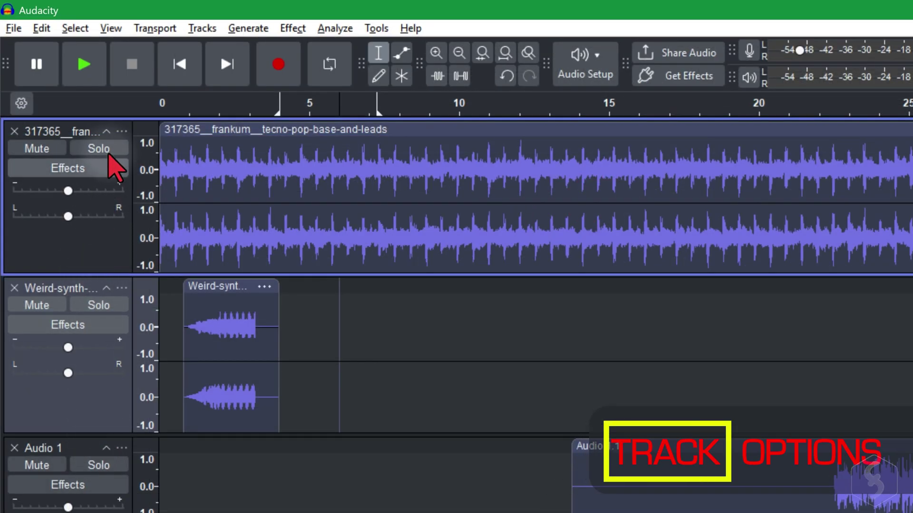
- Collapse and re-expand the tecno-pop track, start playback, and try its Mute and Solo buttons
{"action": "left_click", "coordinate": [106, 131]}
{"action": "left_click", "coordinate": [106, 132]}
{"action": "left_click", "coordinate": [106, 131]}
{"action": "left_click", "coordinate": [107, 132]}
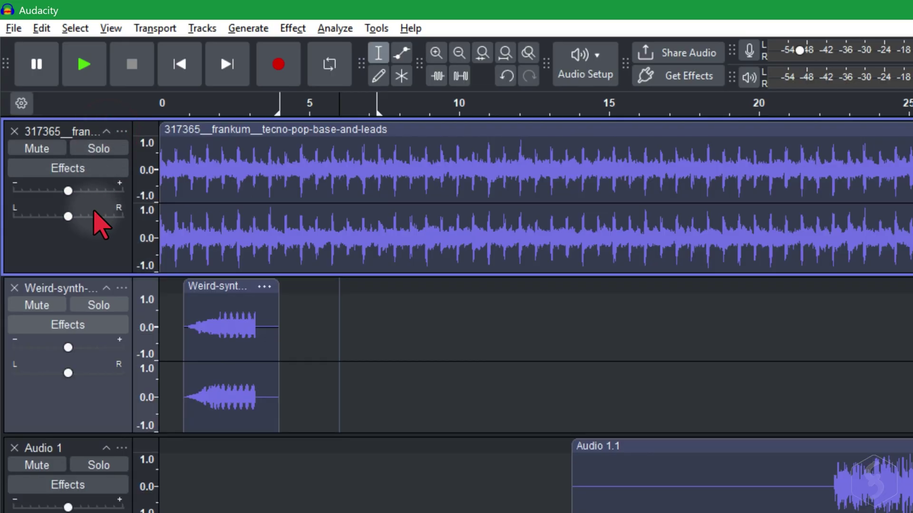
{"action": "left_click", "coordinate": [169, 102]}
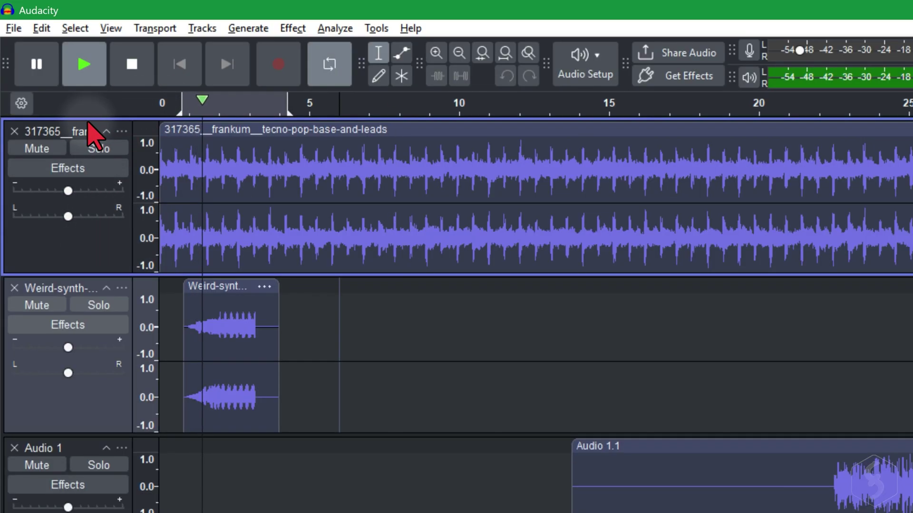
{"action": "left_click", "coordinate": [46, 148]}
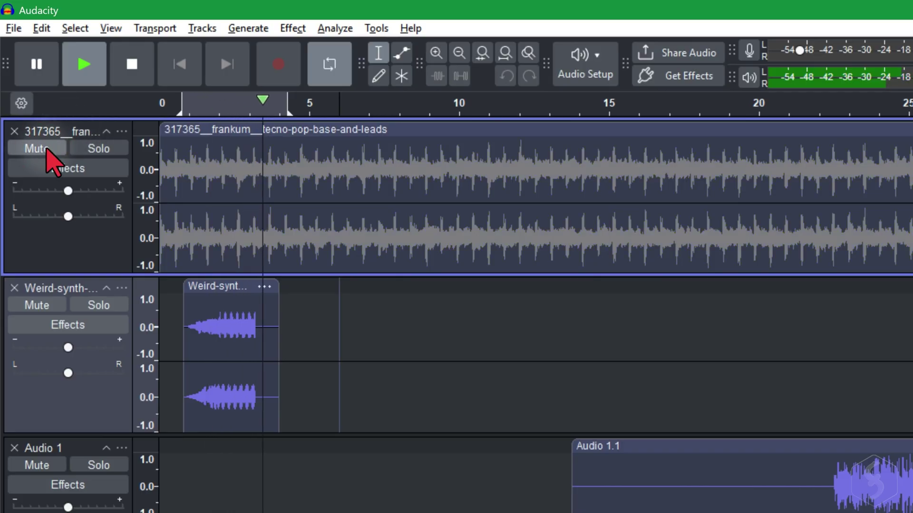
{"action": "left_click", "coordinate": [46, 149]}
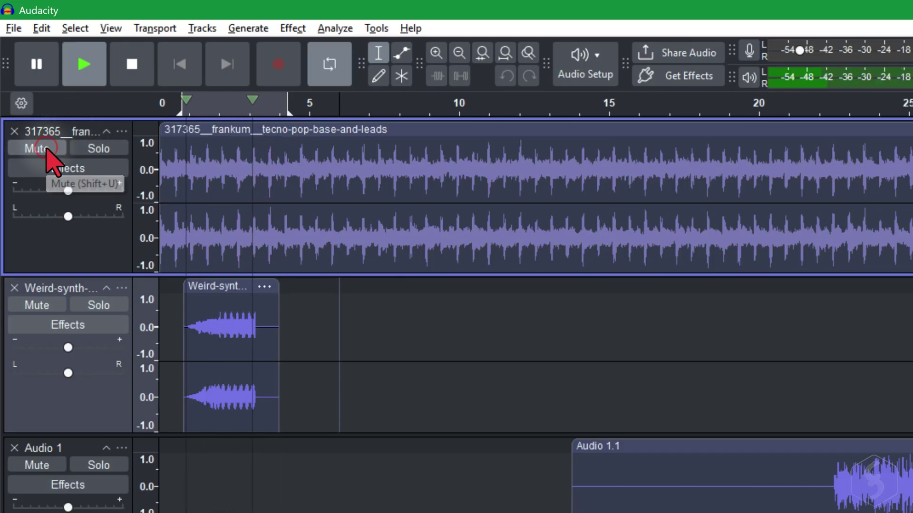
{"action": "left_click", "coordinate": [101, 148]}
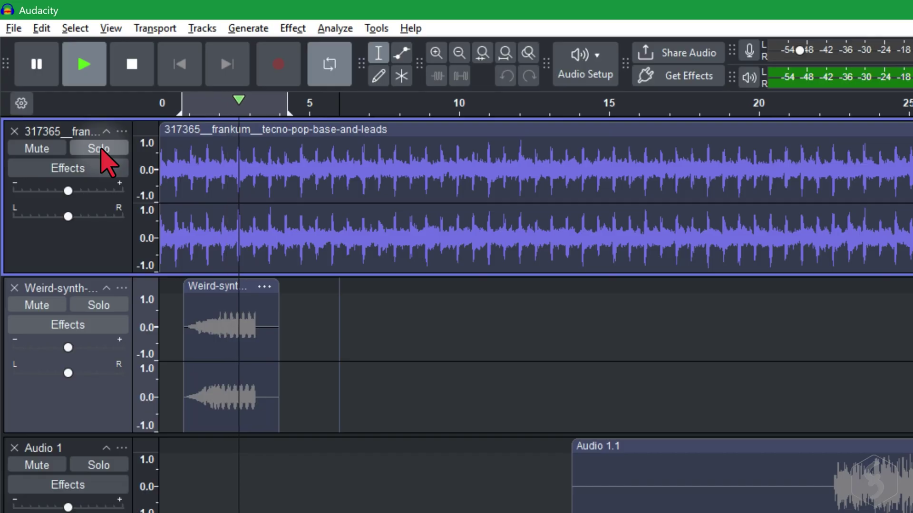
- Mute the Weird-synth track and try the tecno-pop gain slider during playback, then stop
{"action": "key", "text": "Down"}
{"action": "key", "text": "shift+u"}
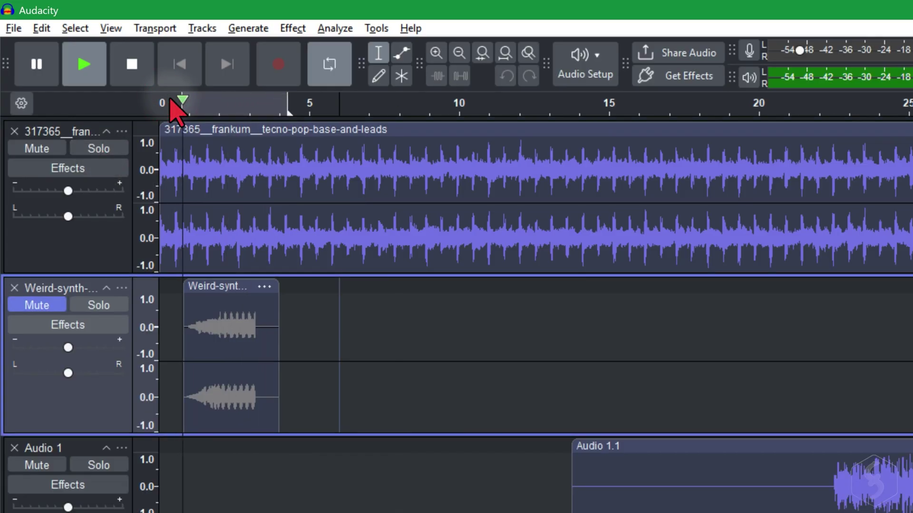
{"action": "left_click_drag", "start_coordinate": [69, 192], "coordinate": [52, 216]}
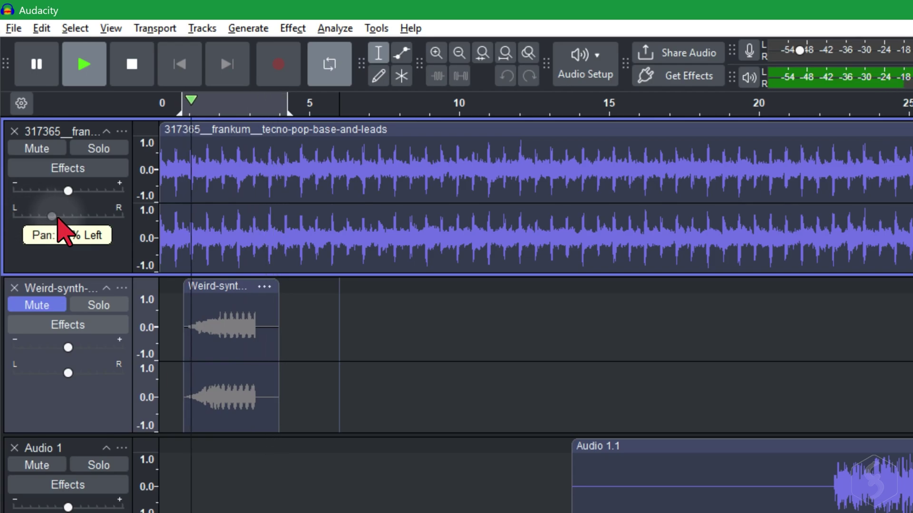
{"action": "key", "text": "space"}
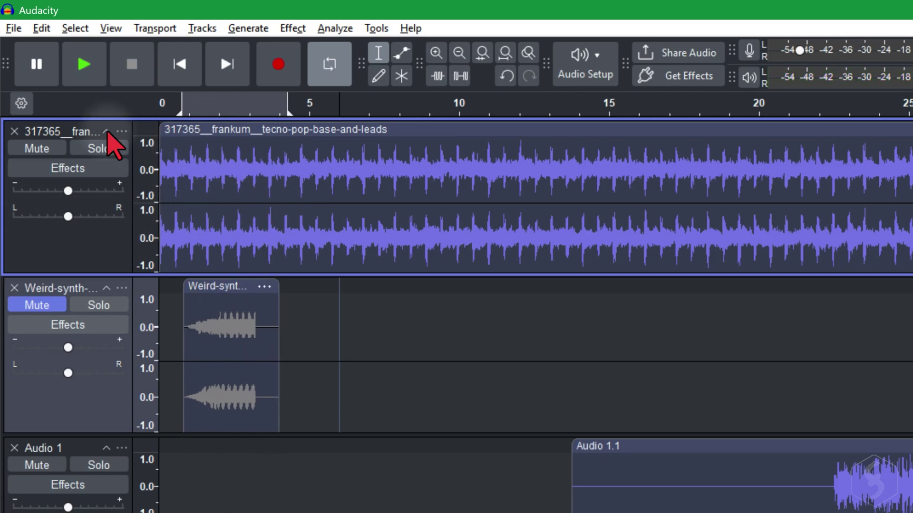
{"action": "left_click", "coordinate": [62, 129]}
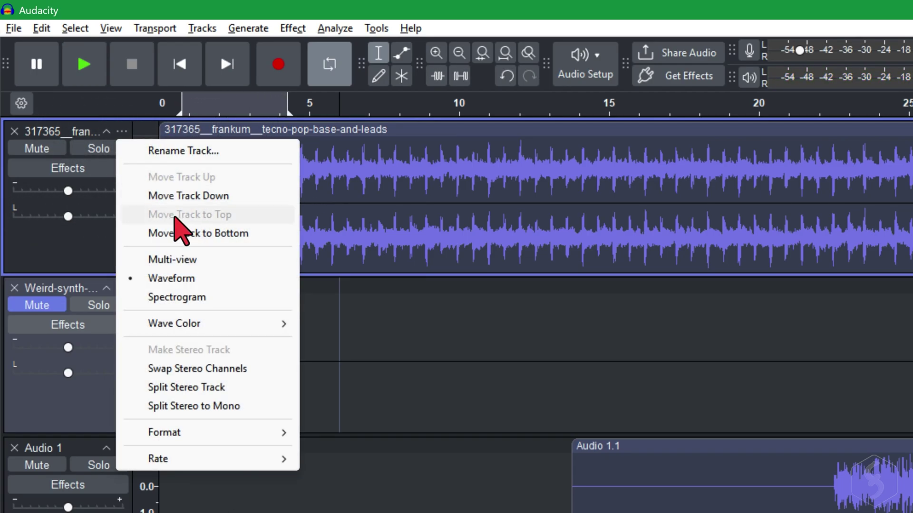
- Switch the tecno-pop track to a much taller Spectrogram view, then reselect the tecno-pop and Weird-synth tracks
{"action": "left_click", "coordinate": [202, 304]}
{"action": "left_click_drag", "start_coordinate": [414, 275], "coordinate": [423, 492]}
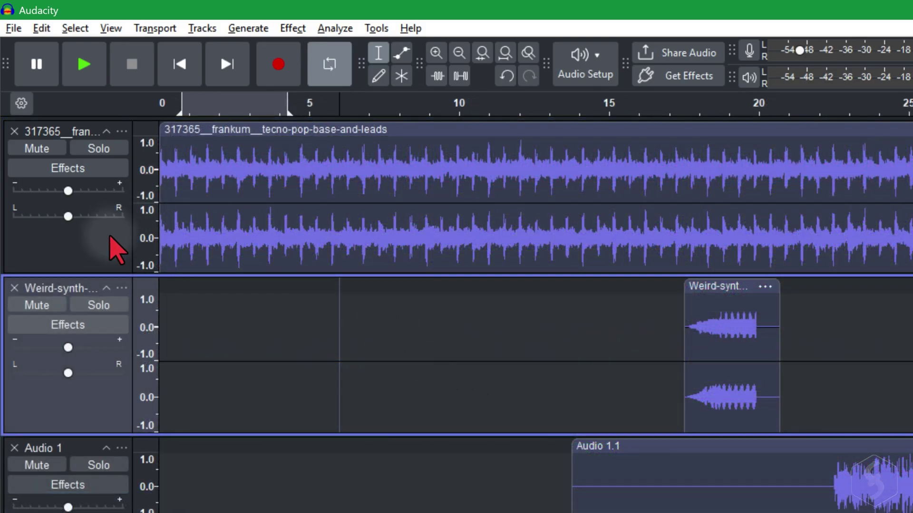
{"action": "left_click", "coordinate": [103, 243]}
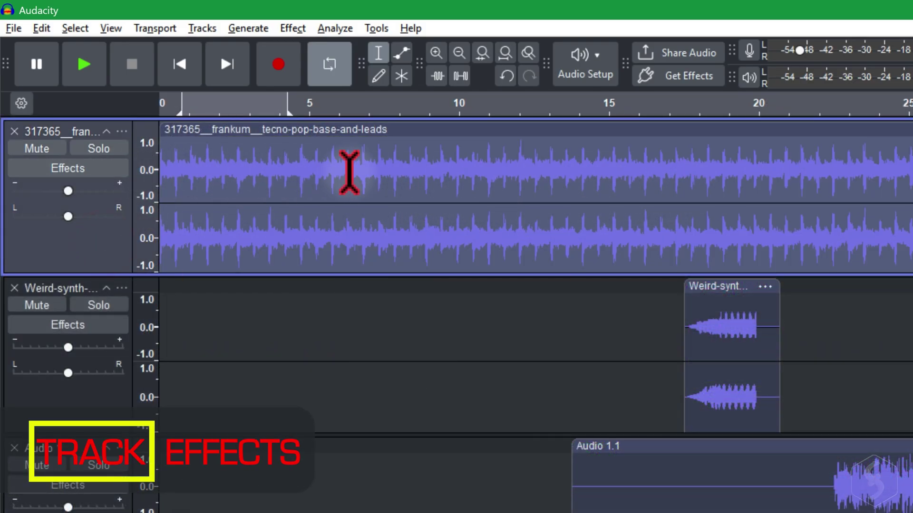
{"action": "left_click", "coordinate": [725, 286]}
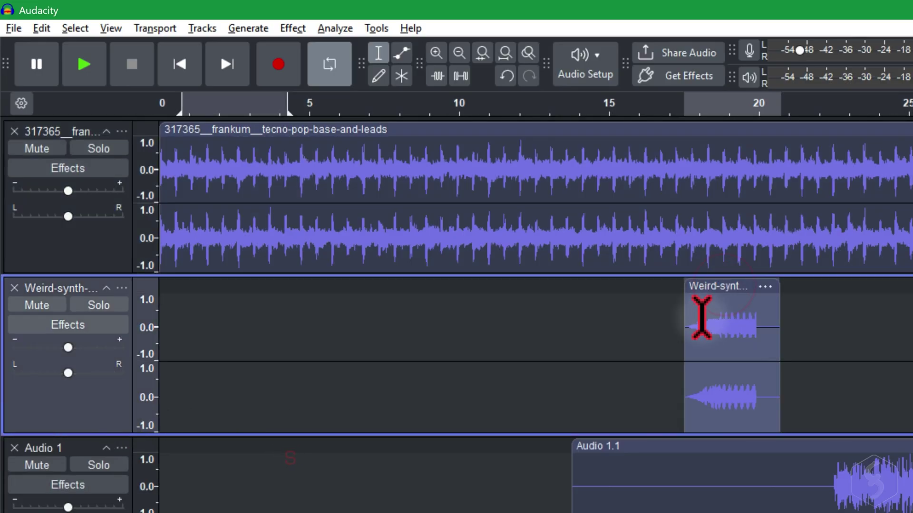
{"action": "left_click", "coordinate": [111, 233]}
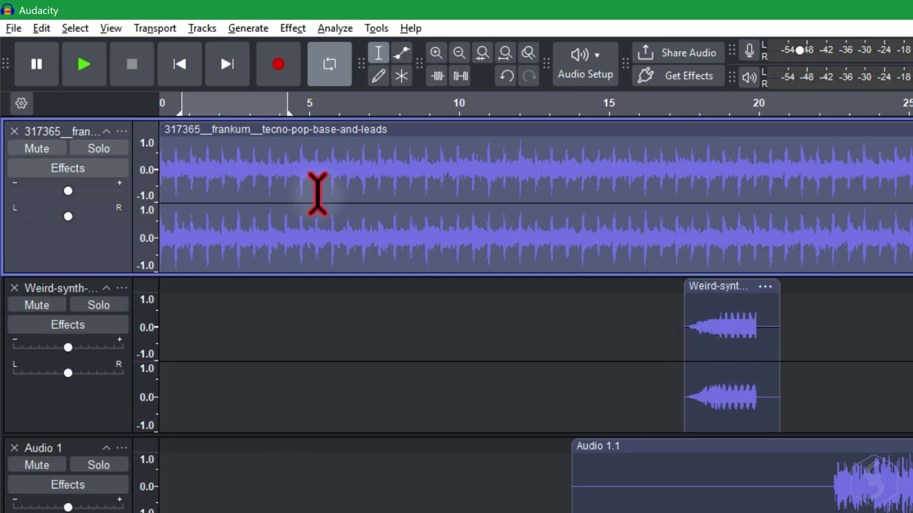
{"action": "left_click", "coordinate": [83, 169]}
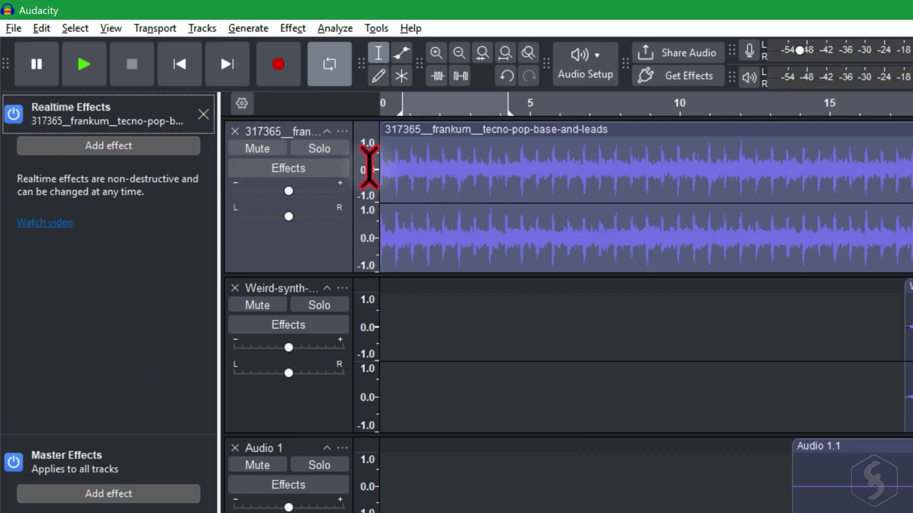
- Add a Phaser realtime effect with 80% Feedback to tecno-pop, then browse online for more effects
{"action": "left_click", "coordinate": [154, 149]}
{"action": "mouse_move", "coordinate": [155, 170]}
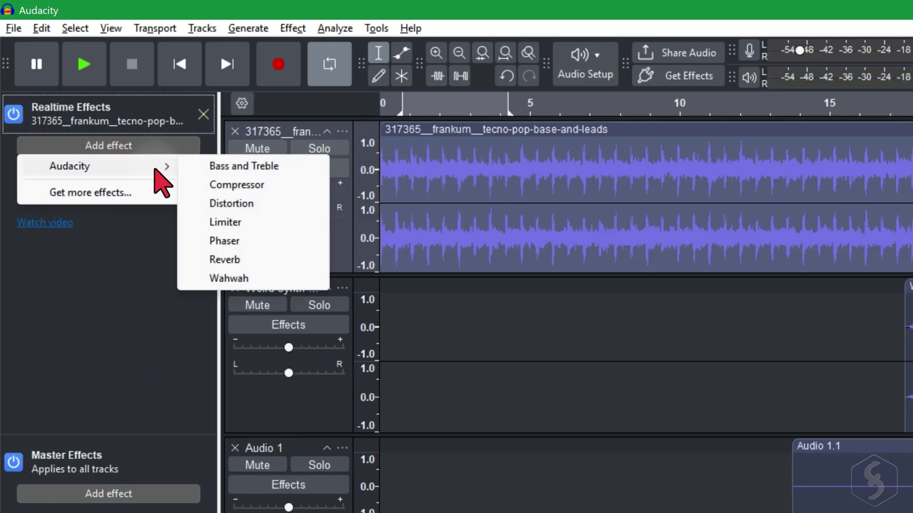
{"action": "left_click", "coordinate": [266, 240]}
{"action": "key", "text": "space"}
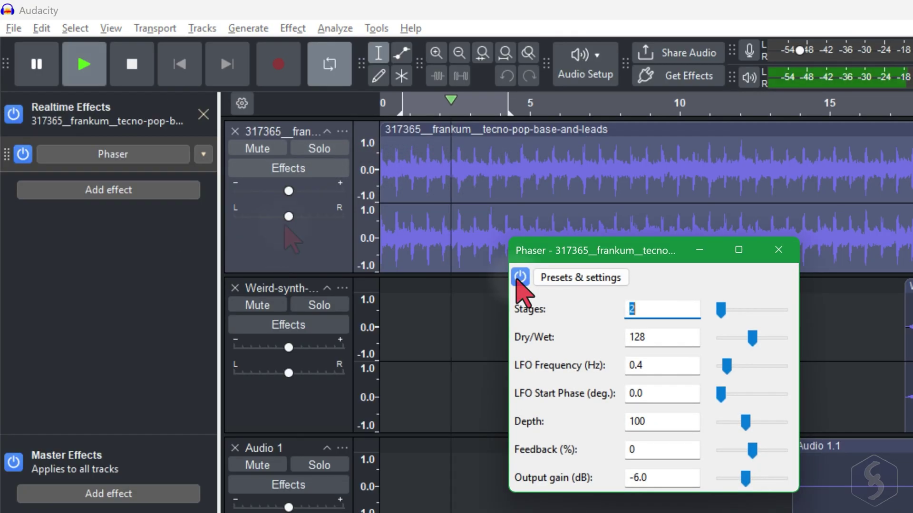
{"action": "left_click_drag", "start_coordinate": [753, 453], "coordinate": [770, 457]}
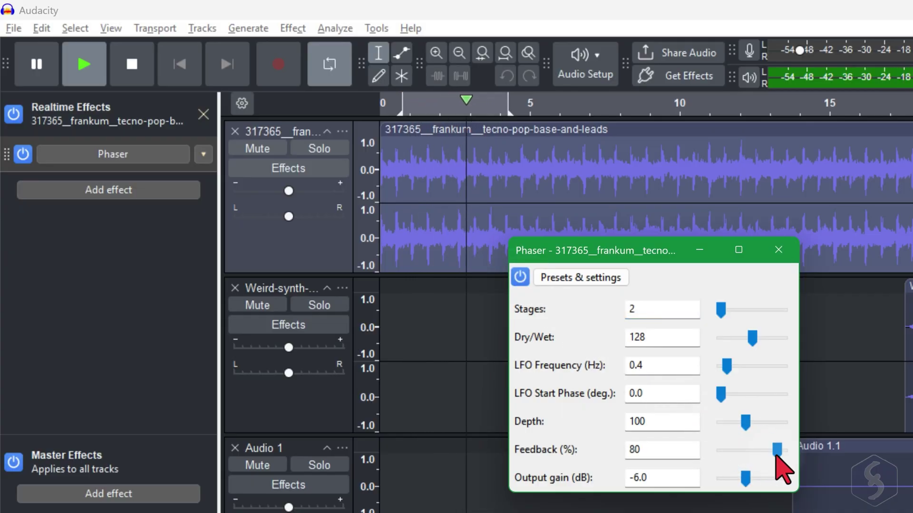
{"action": "key", "text": "Escape"}
{"action": "left_click", "coordinate": [151, 189]}
{"action": "left_click", "coordinate": [118, 238]}
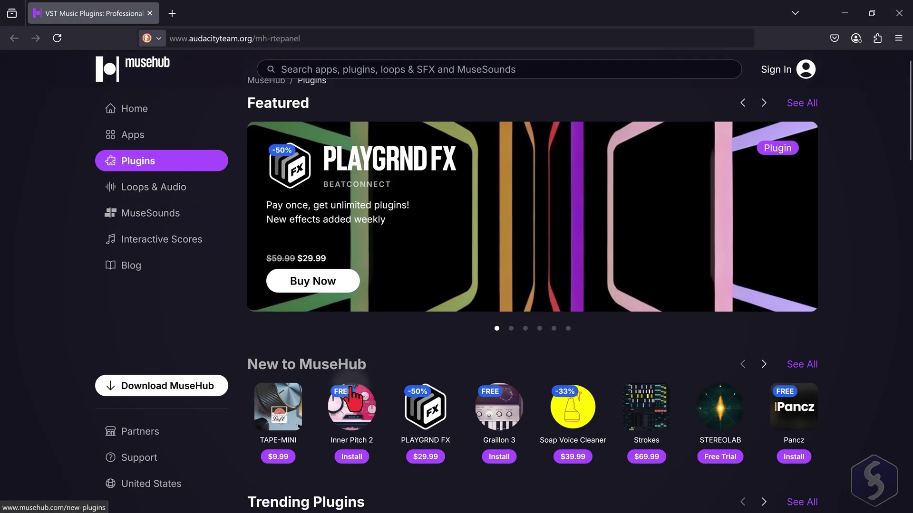
{"action": "scroll", "coordinate": [352, 399], "scroll_direction": "down", "scroll_amount": 3}
{"action": "scroll", "coordinate": [472, 344], "scroll_direction": "down", "scroll_amount": 3}
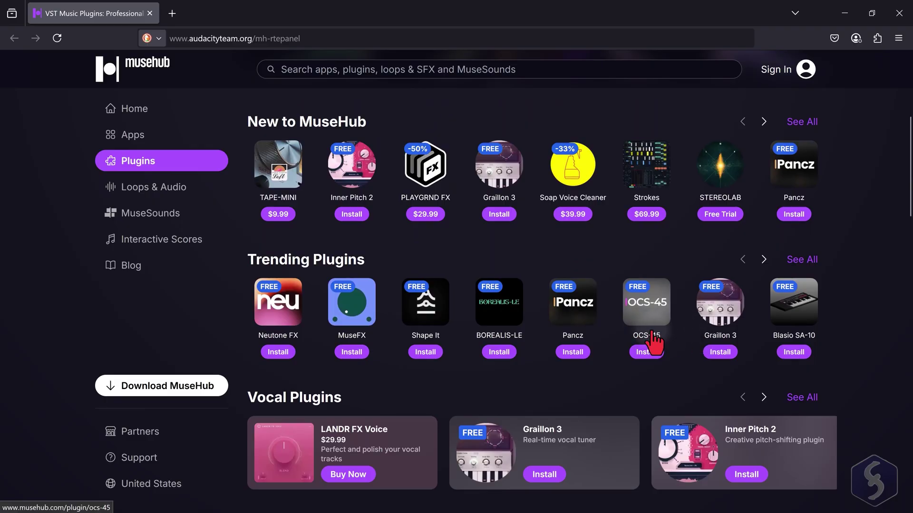
{"action": "scroll", "coordinate": [655, 342], "scroll_direction": "down", "scroll_amount": 6}
{"action": "scroll", "coordinate": [656, 340], "scroll_direction": "down", "scroll_amount": 3}
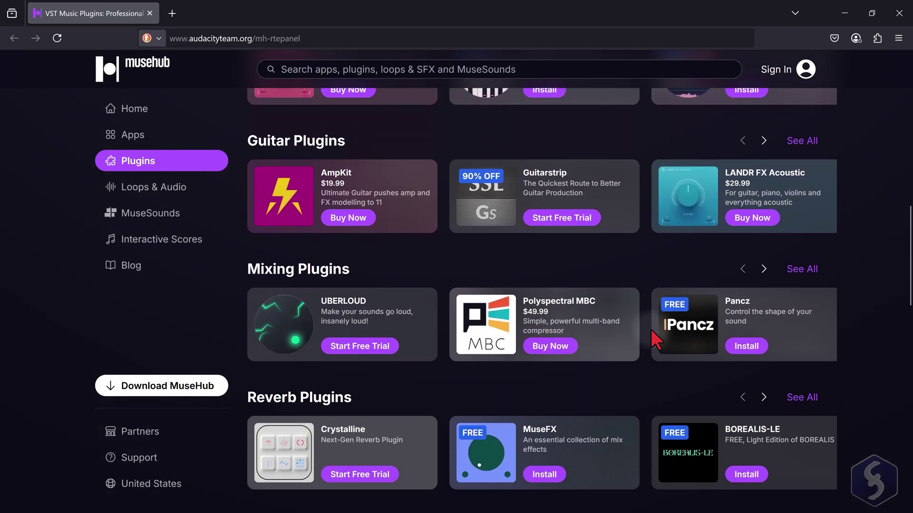
{"action": "scroll", "coordinate": [652, 331], "scroll_direction": "down", "scroll_amount": 4}
{"action": "scroll", "coordinate": [651, 329], "scroll_direction": "down", "scroll_amount": 1}
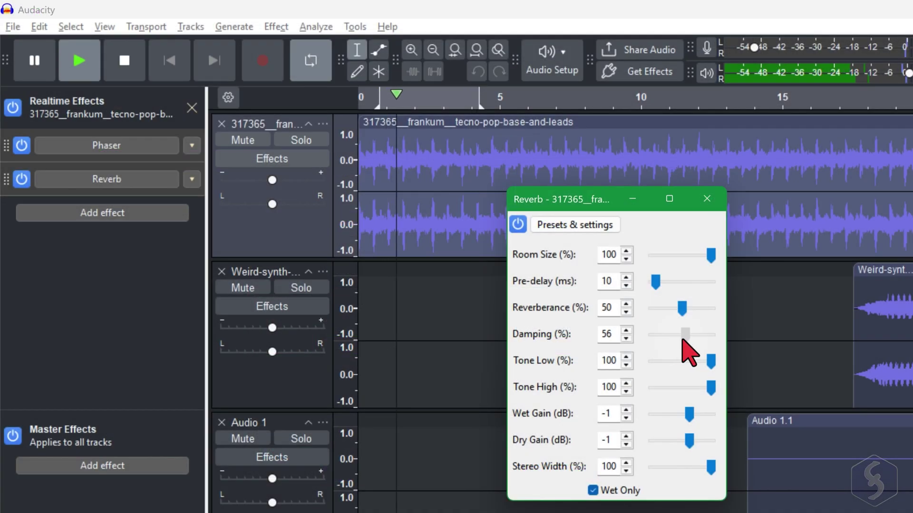
- Set Reverb Damping to 93 and play the track with Phaser and Reverb settings open
{"action": "left_click_drag", "start_coordinate": [682, 339], "coordinate": [704, 341]}
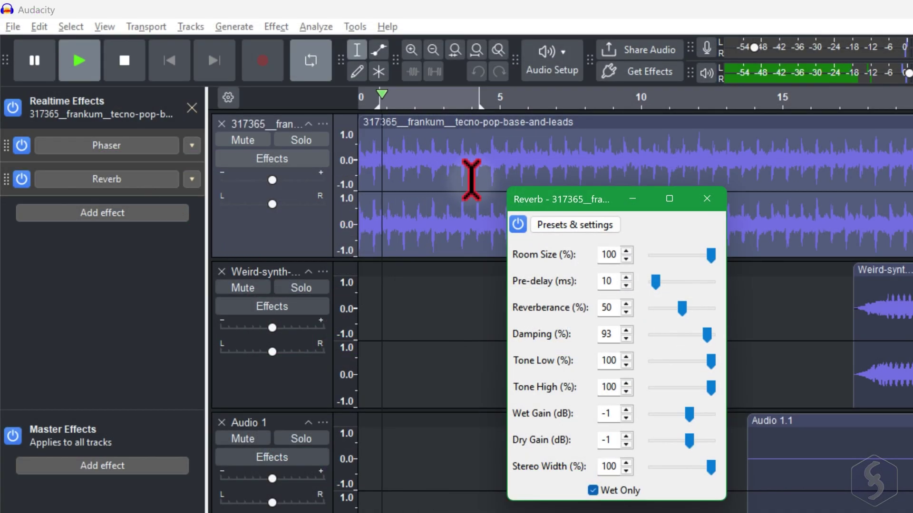
{"action": "key", "text": "space"}
{"action": "key", "text": "Escape"}
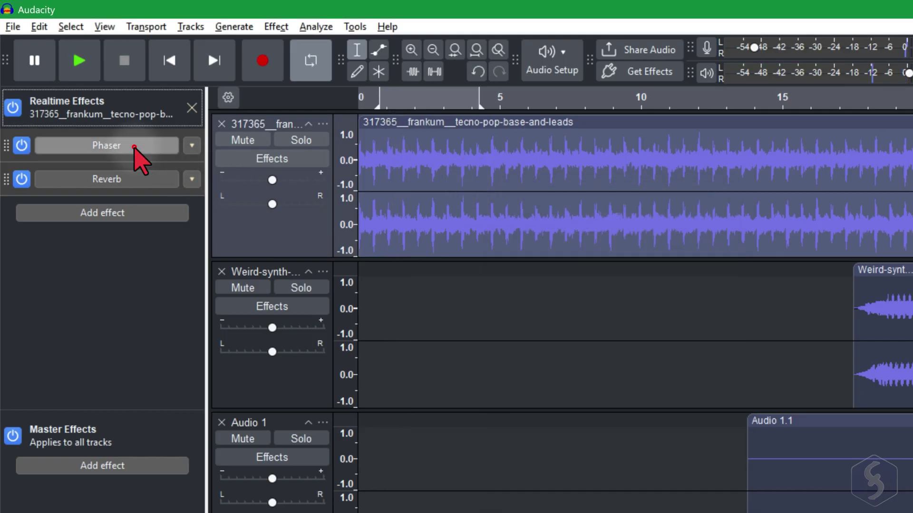
{"action": "left_click", "coordinate": [134, 148]}
{"action": "left_click", "coordinate": [131, 180]}
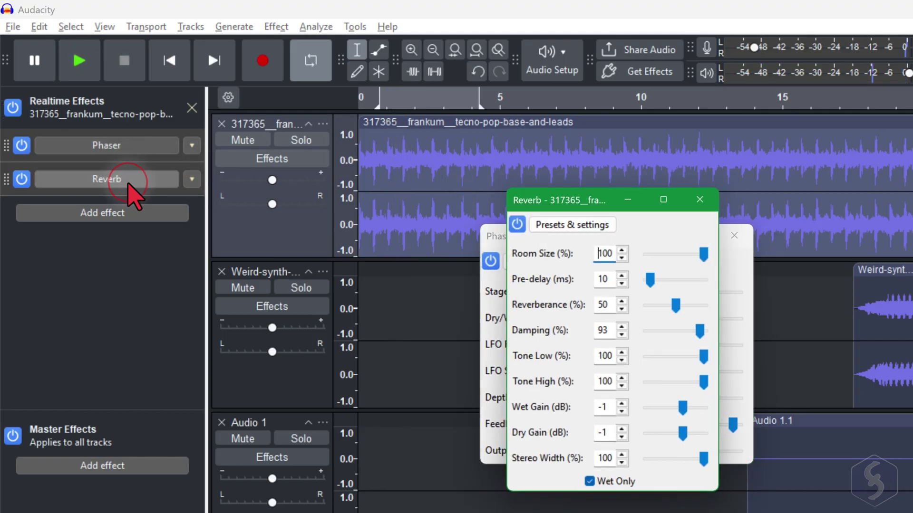
{"action": "key", "text": "space"}
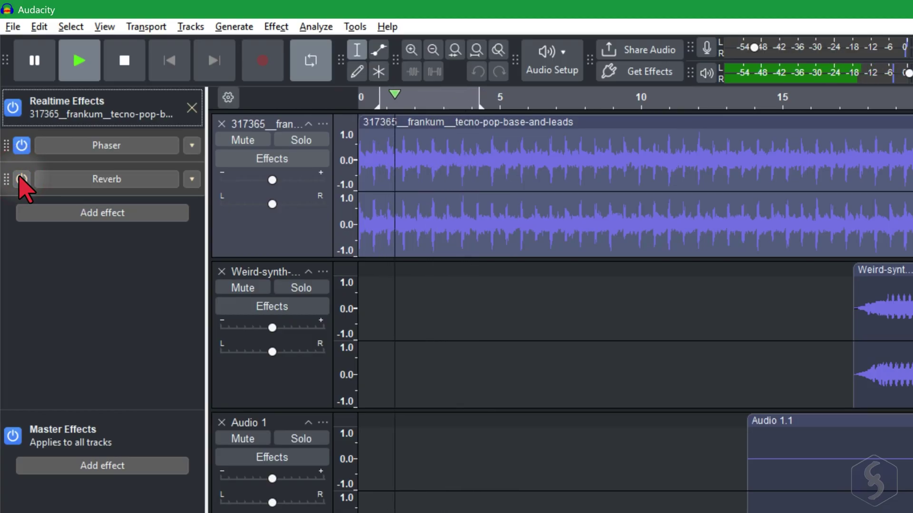
- Re-enable Reverb, try reordering it around Phaser, then remove it with No Effect
{"action": "left_click", "coordinate": [21, 179]}
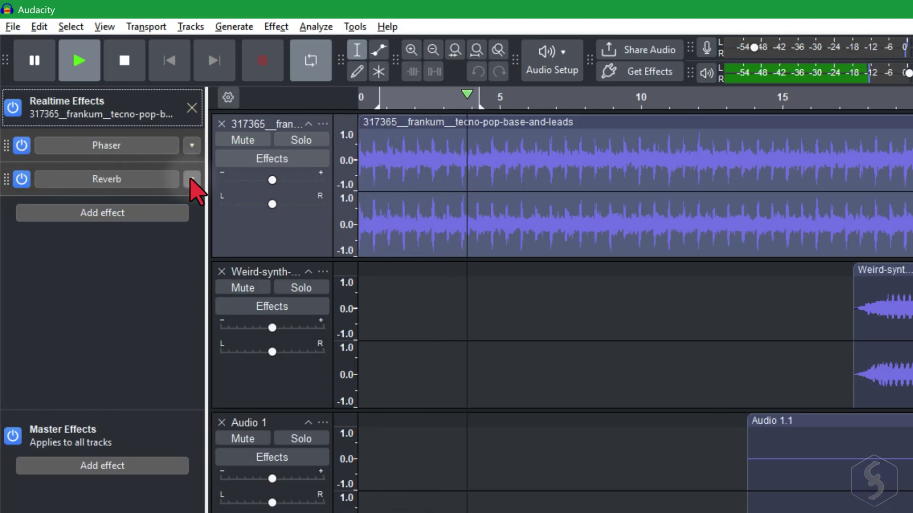
{"action": "left_click_drag", "start_coordinate": [142, 167], "coordinate": [152, 155]}
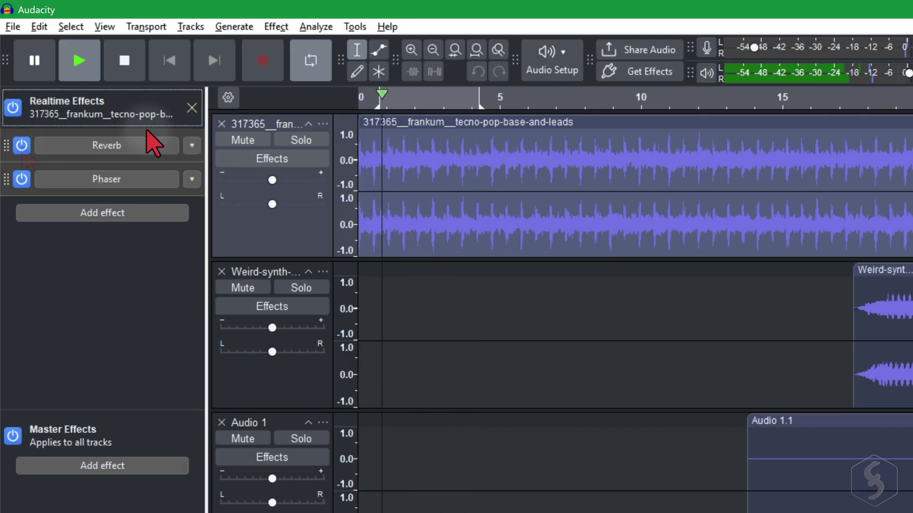
{"action": "left_click_drag", "start_coordinate": [151, 143], "coordinate": [145, 183]}
{"action": "left_click", "coordinate": [192, 181]}
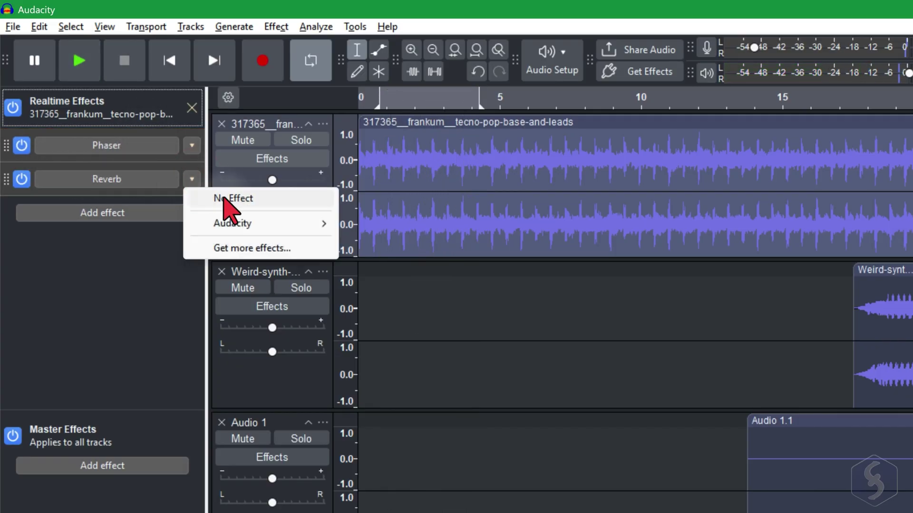
{"action": "left_click", "coordinate": [266, 198]}
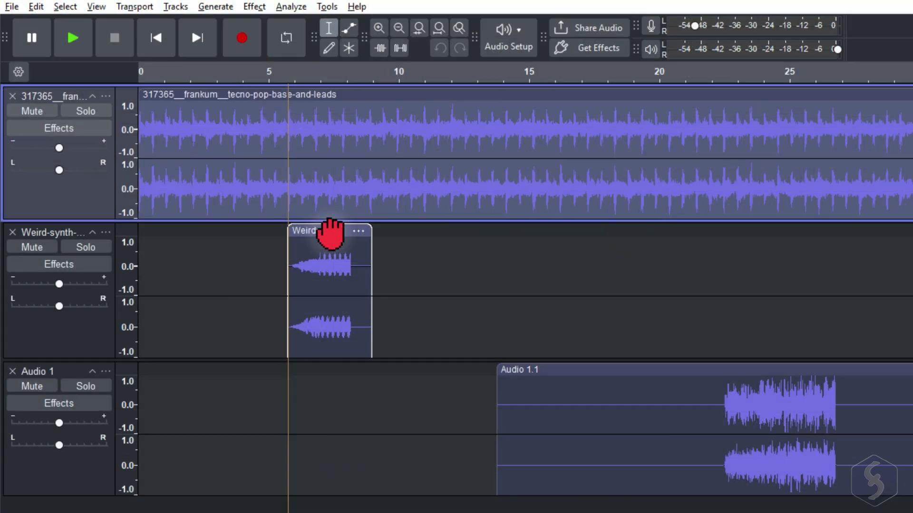
- Apply Change Speed and Pitch with a 1.591 multiplier to the Weird-synth clip, then play it
{"action": "left_click", "coordinate": [330, 230]}
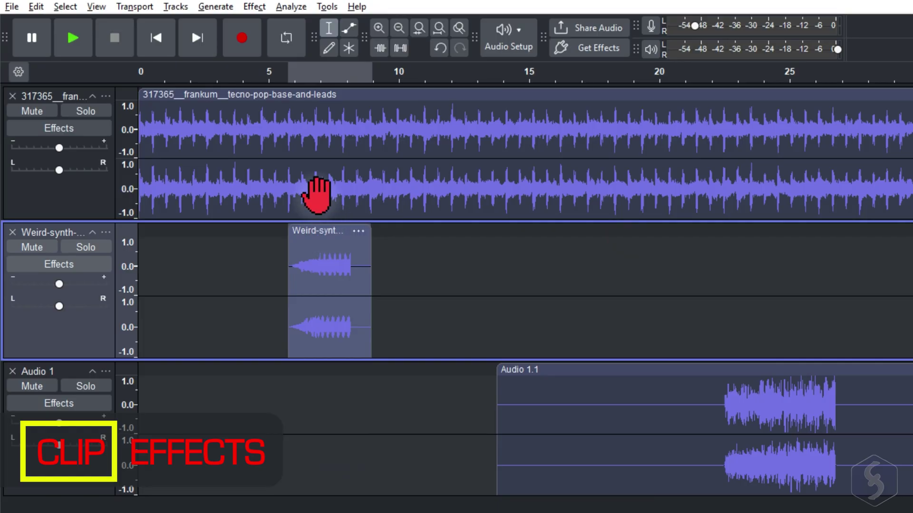
{"action": "left_click", "coordinate": [257, 7]}
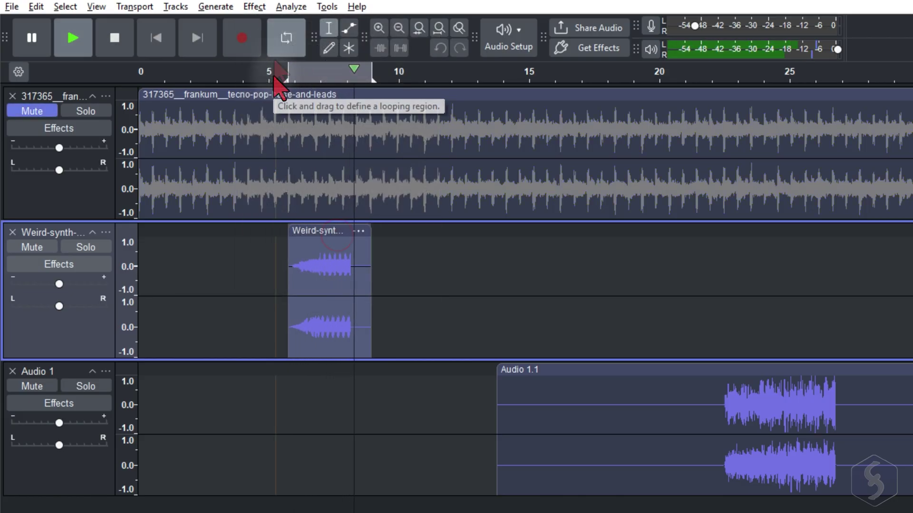
{"action": "left_click", "coordinate": [257, 7]}
{"action": "mouse_move", "coordinate": [427, 159]}
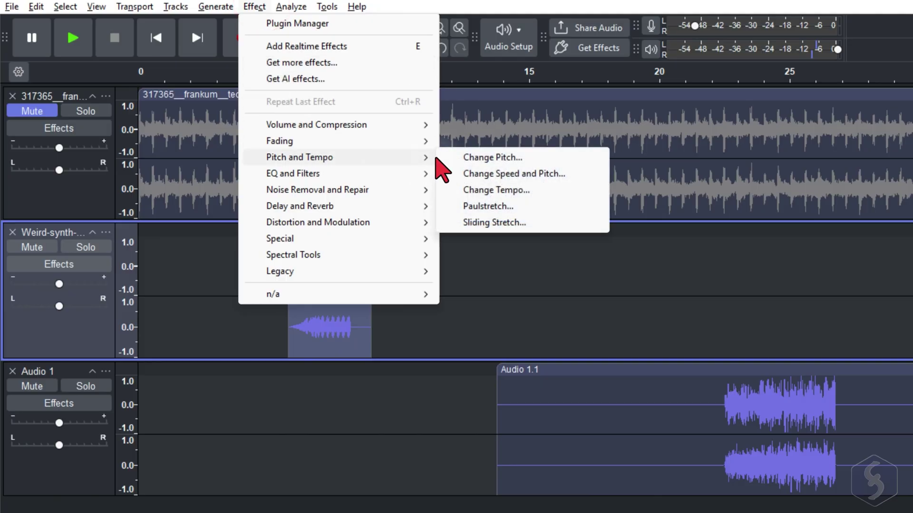
{"action": "left_click", "coordinate": [536, 175]}
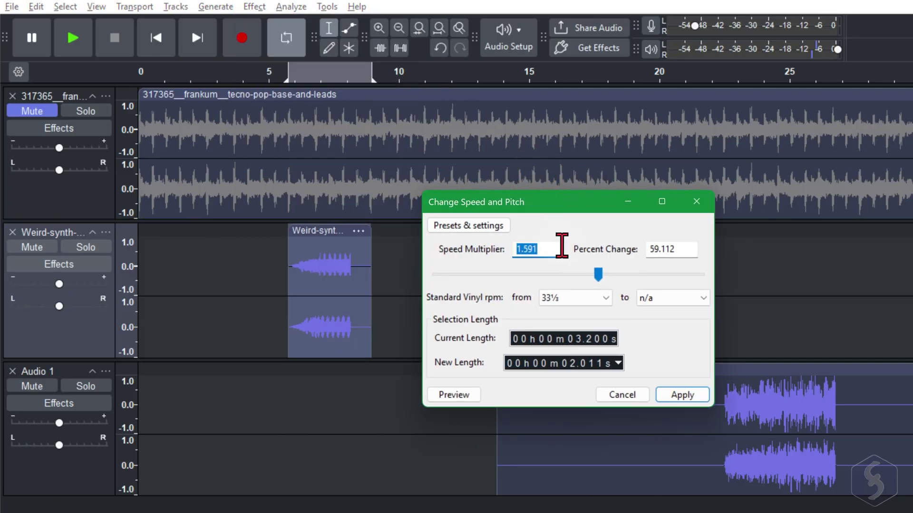
{"action": "left_click_drag", "start_coordinate": [598, 274], "coordinate": [607, 274]}
{"action": "key", "text": "Return"}
{"action": "key", "text": "space"}
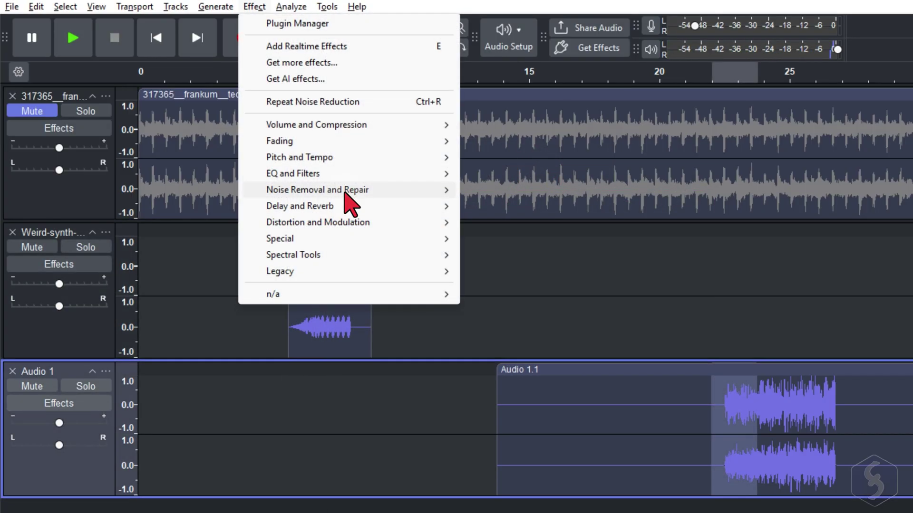
- Apply Noise Reduction to the selection, play it back, then run the Compressor
{"action": "mouse_move", "coordinate": [346, 190]}
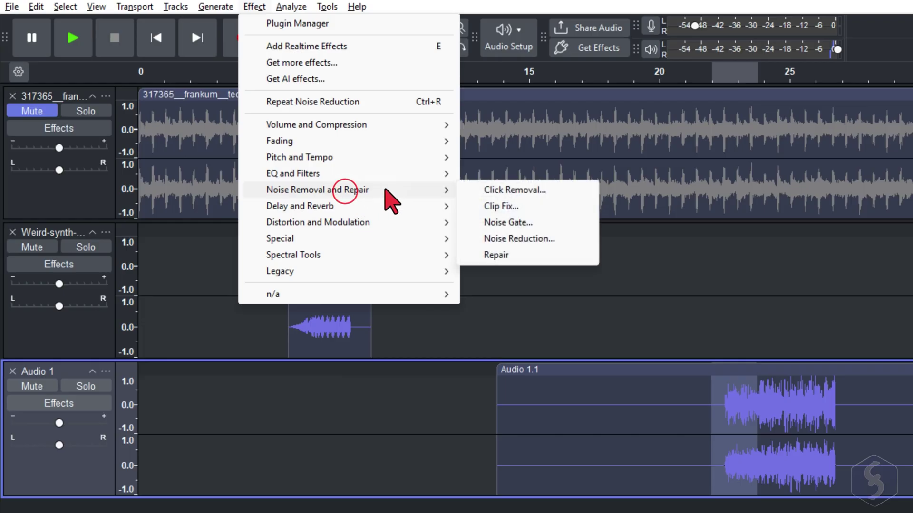
{"action": "left_click", "coordinate": [546, 244]}
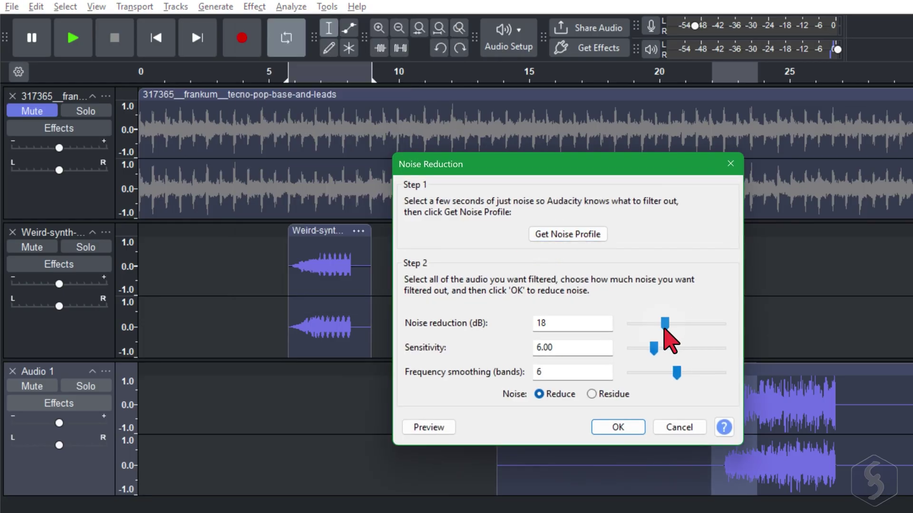
{"action": "key", "text": "Return"}
{"action": "key", "text": "space"}
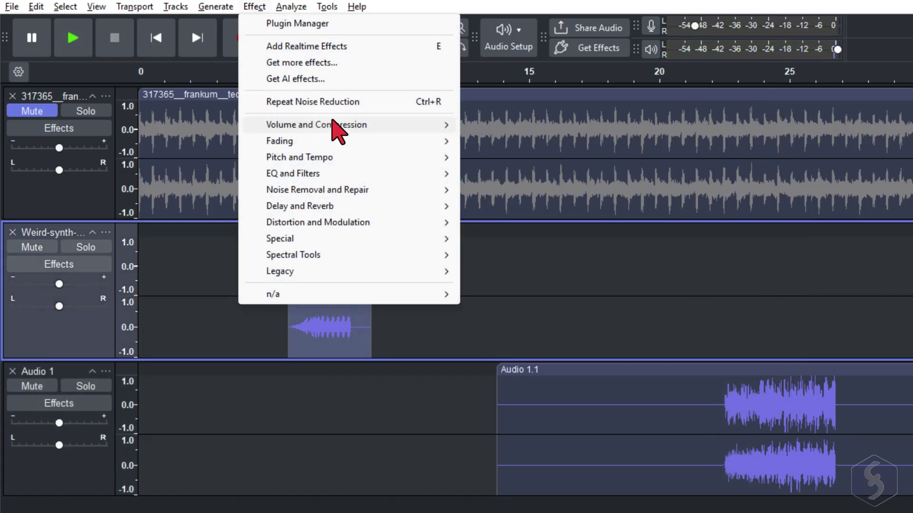
{"action": "mouse_move", "coordinate": [366, 133]}
{"action": "left_click", "coordinate": [553, 158]}
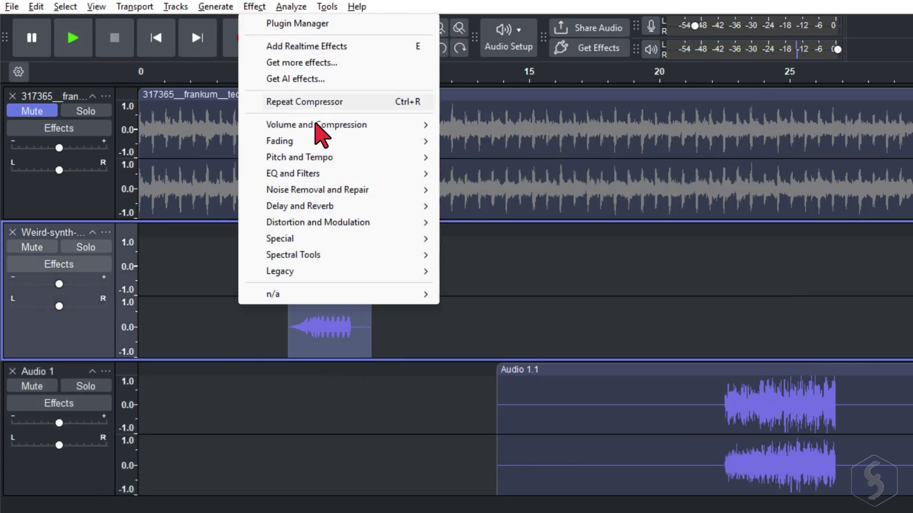
- Shape a Graphic EQ curve with reduced lows and a mid dip, preview it, and apply
{"action": "mouse_move", "coordinate": [338, 175]}
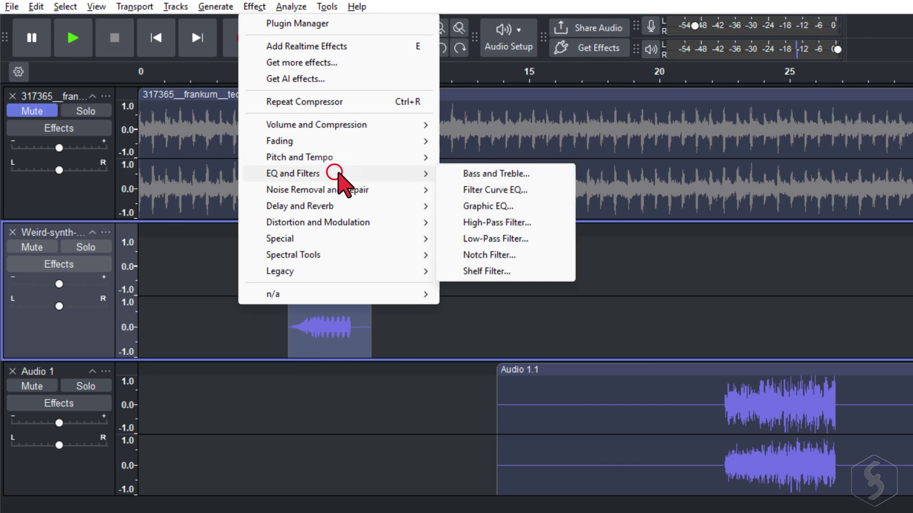
{"action": "left_click", "coordinate": [518, 205]}
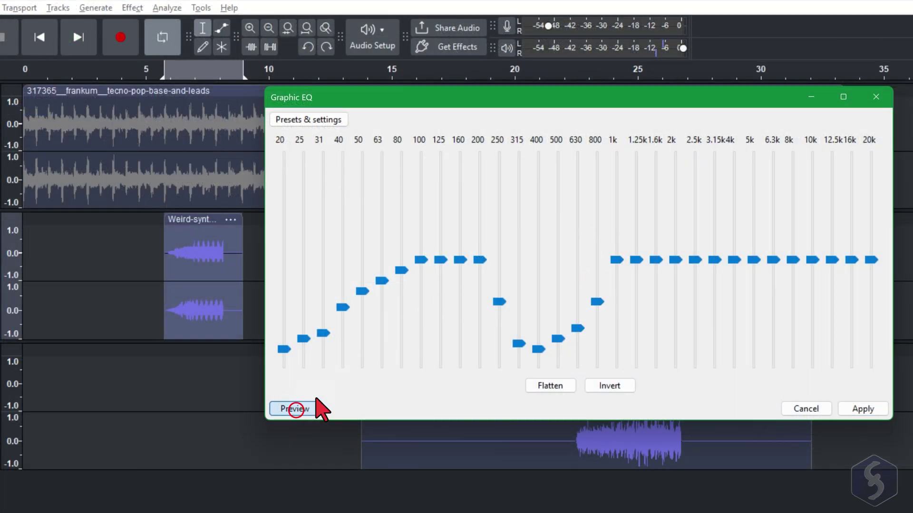
{"action": "left_click", "coordinate": [296, 408]}
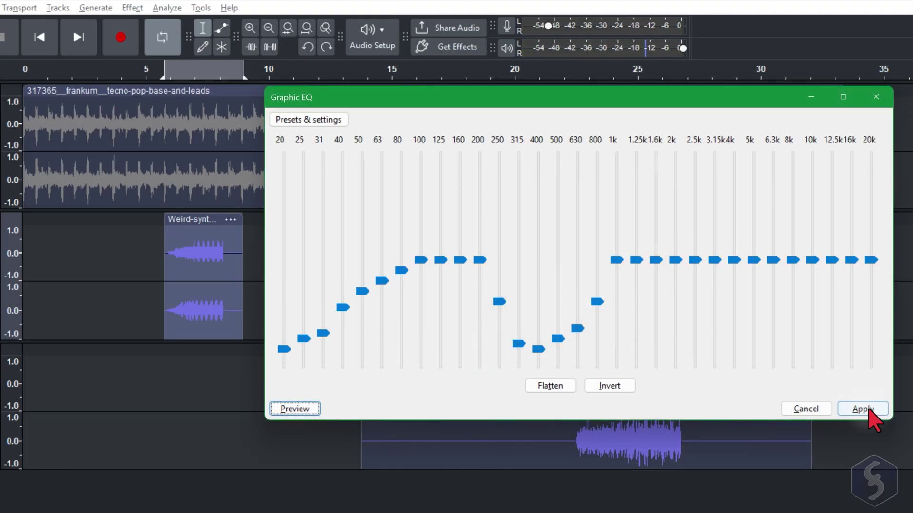
{"action": "left_click", "coordinate": [861, 409]}
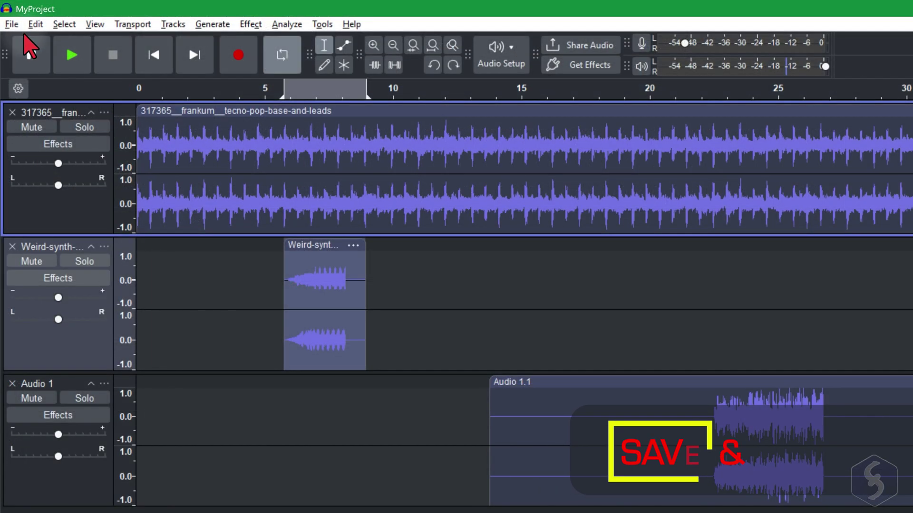
- Save the project to the Desktop as MyProject.aup3 (AUP3 type), then choose File > Export Audio
{"action": "left_click", "coordinate": [11, 24]}
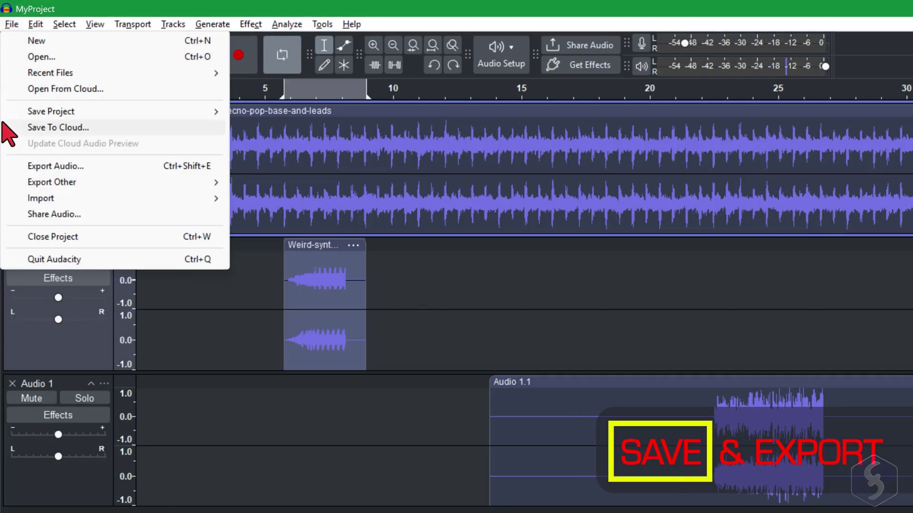
{"action": "mouse_move", "coordinate": [196, 114]}
{"action": "left_click", "coordinate": [301, 128]}
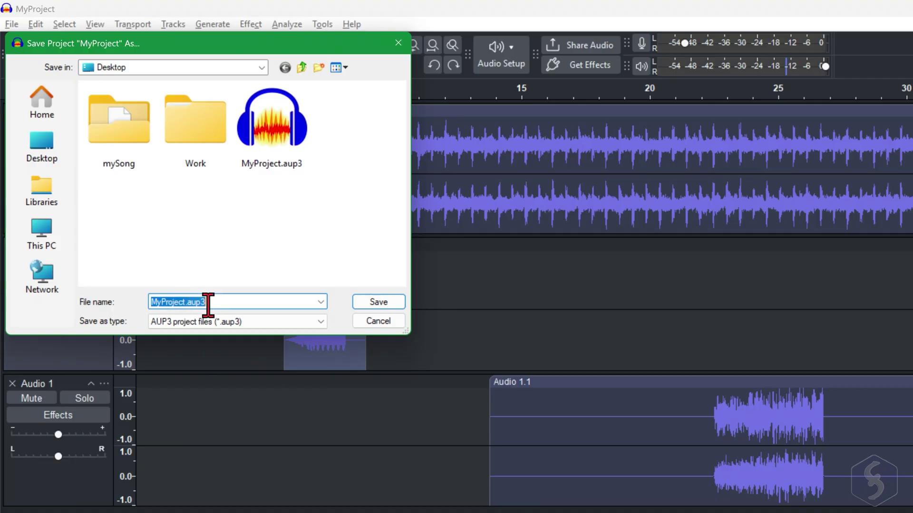
{"action": "left_click", "coordinate": [285, 335]}
{"action": "left_click", "coordinate": [285, 333]}
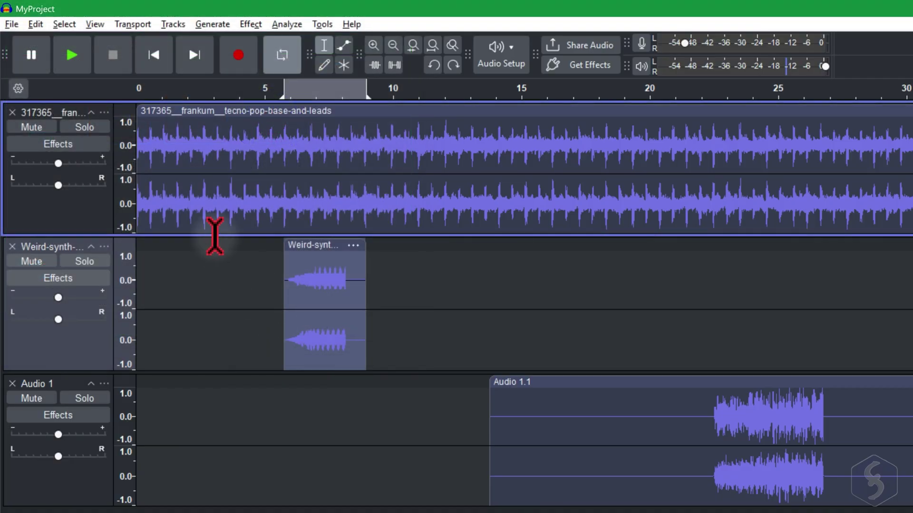
{"action": "left_click", "coordinate": [12, 24]}
{"action": "left_click", "coordinate": [85, 166]}
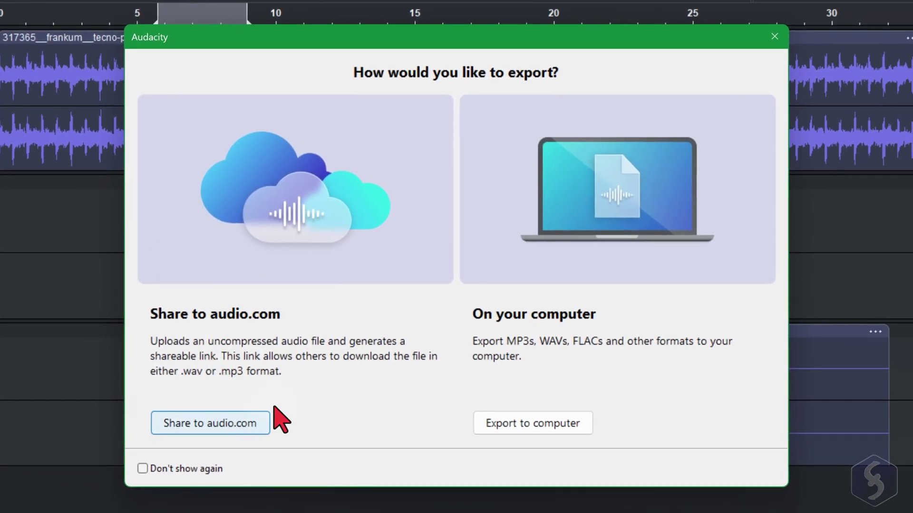
- Choose export to computer as WAV, select a range over Weird-synth, and reopen Export Audio
{"action": "left_click", "coordinate": [505, 425]}
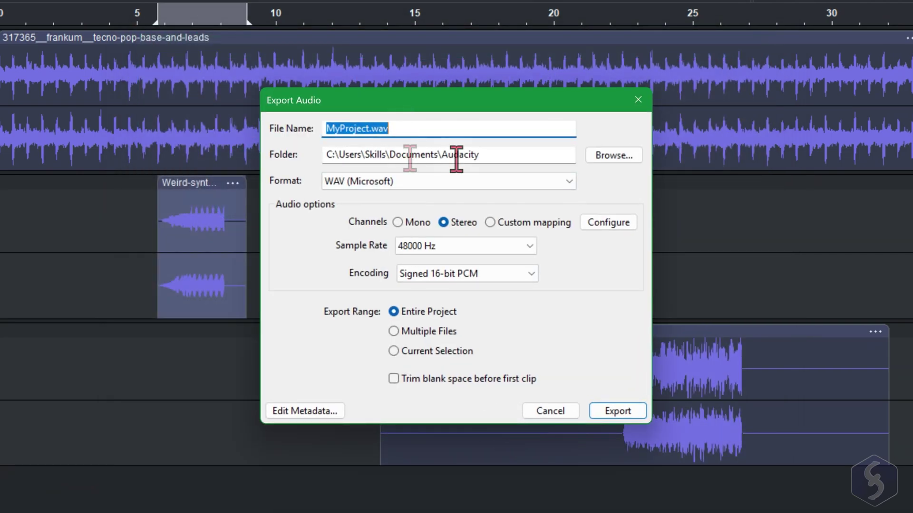
{"action": "left_click", "coordinate": [470, 180]}
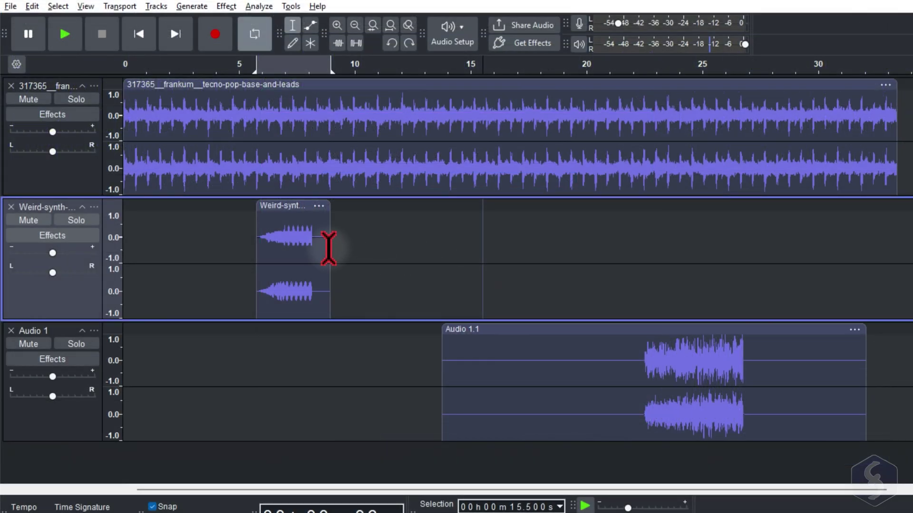
{"action": "left_click_drag", "start_coordinate": [326, 244], "coordinate": [264, 245]}
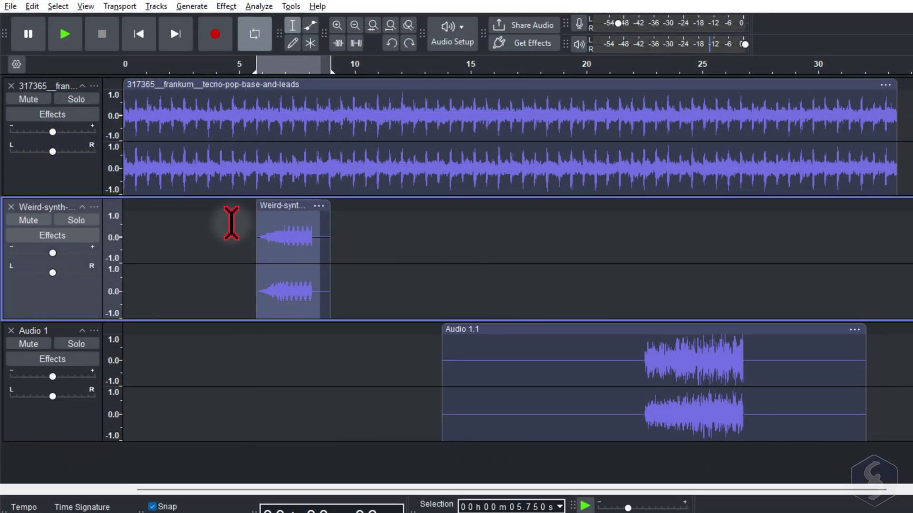
{"action": "key", "text": "ctrl+shift+e"}
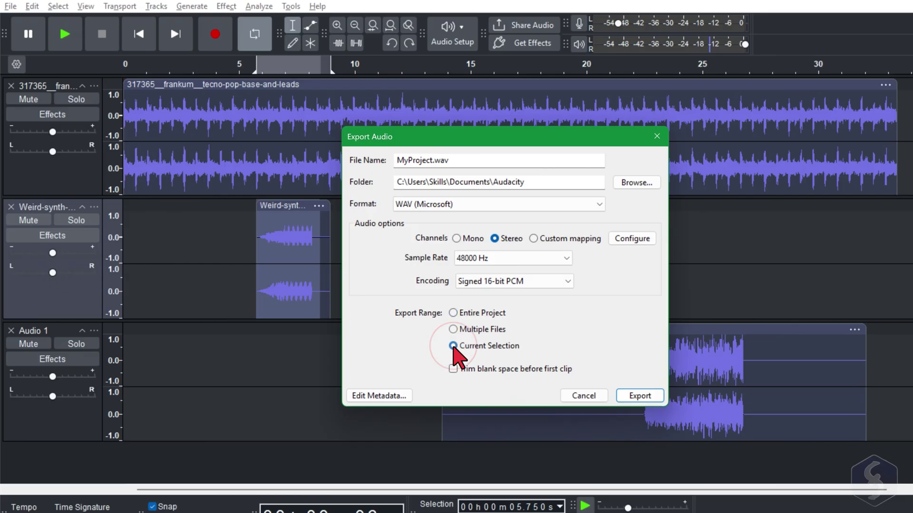